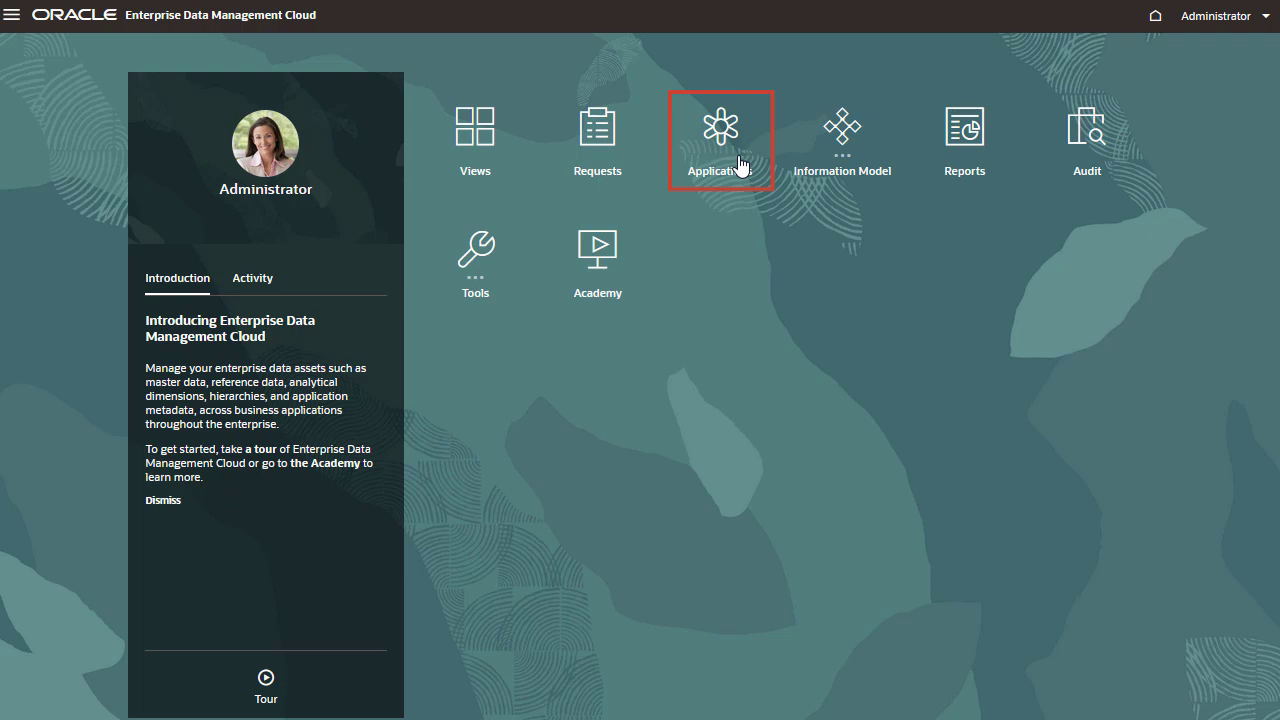
- Start registering a new application of the Universal type
left_click(742, 166)
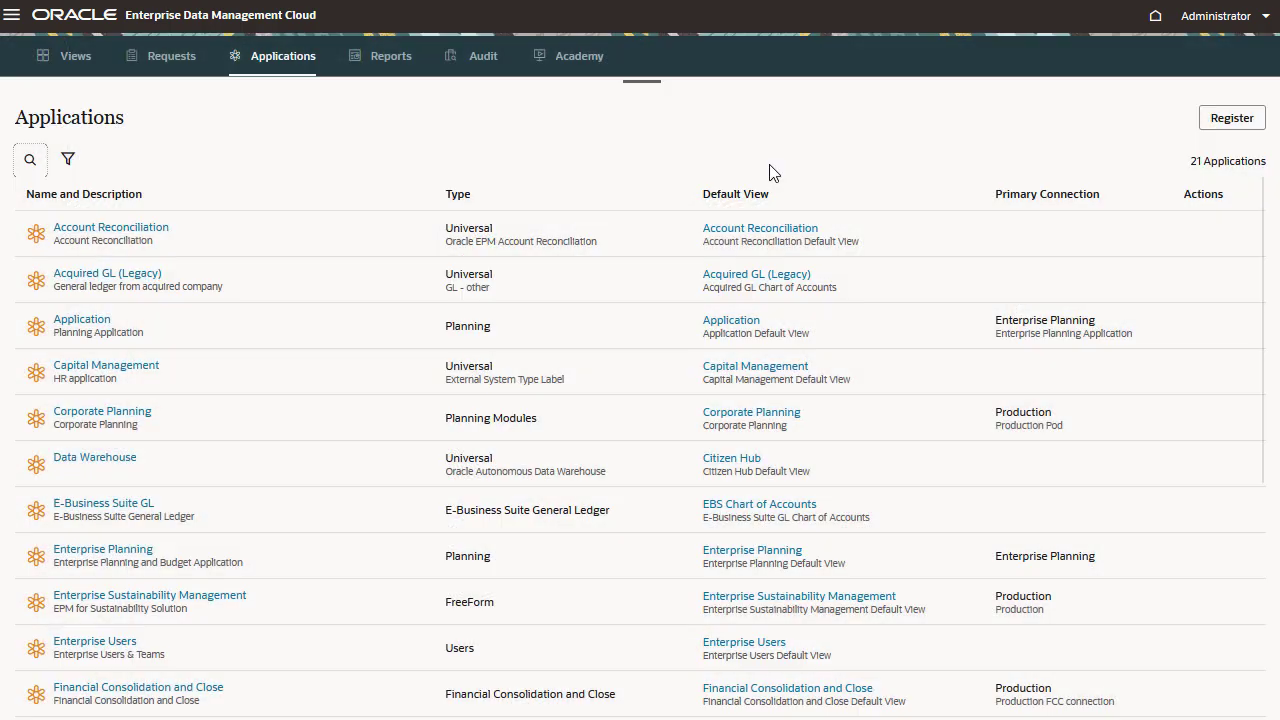
left_click(1204, 130)
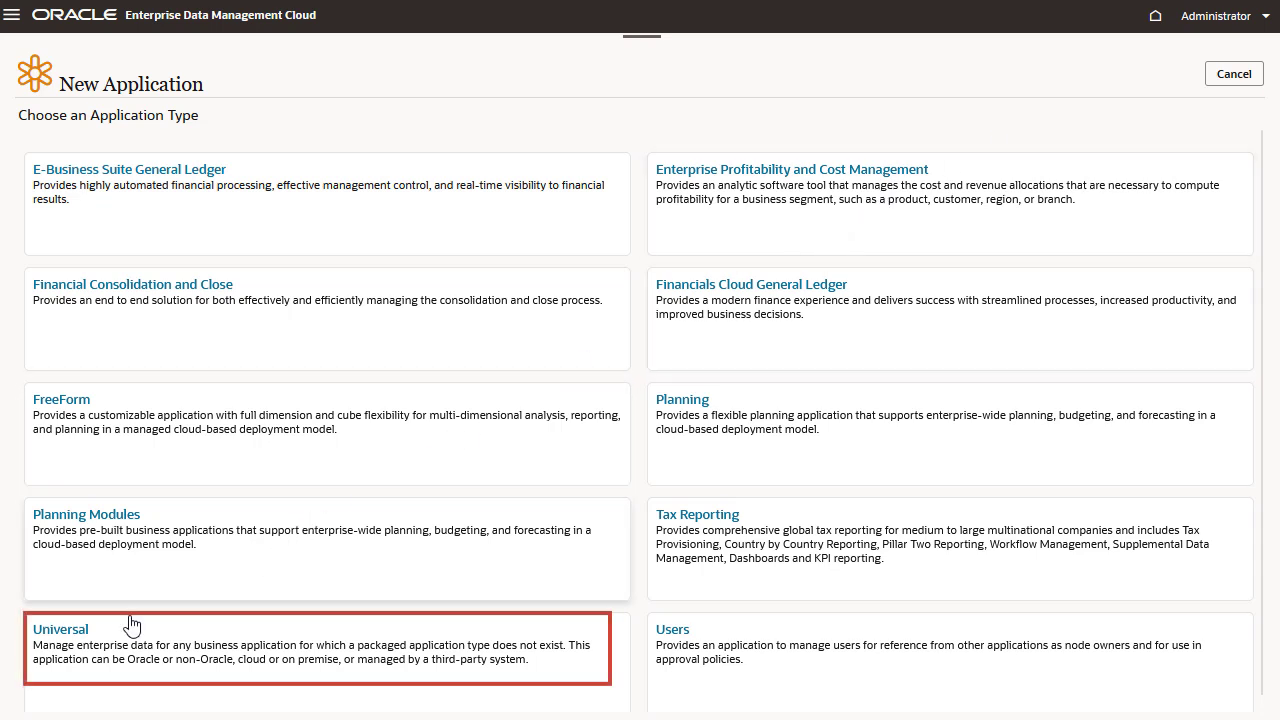
left_click(79, 637)
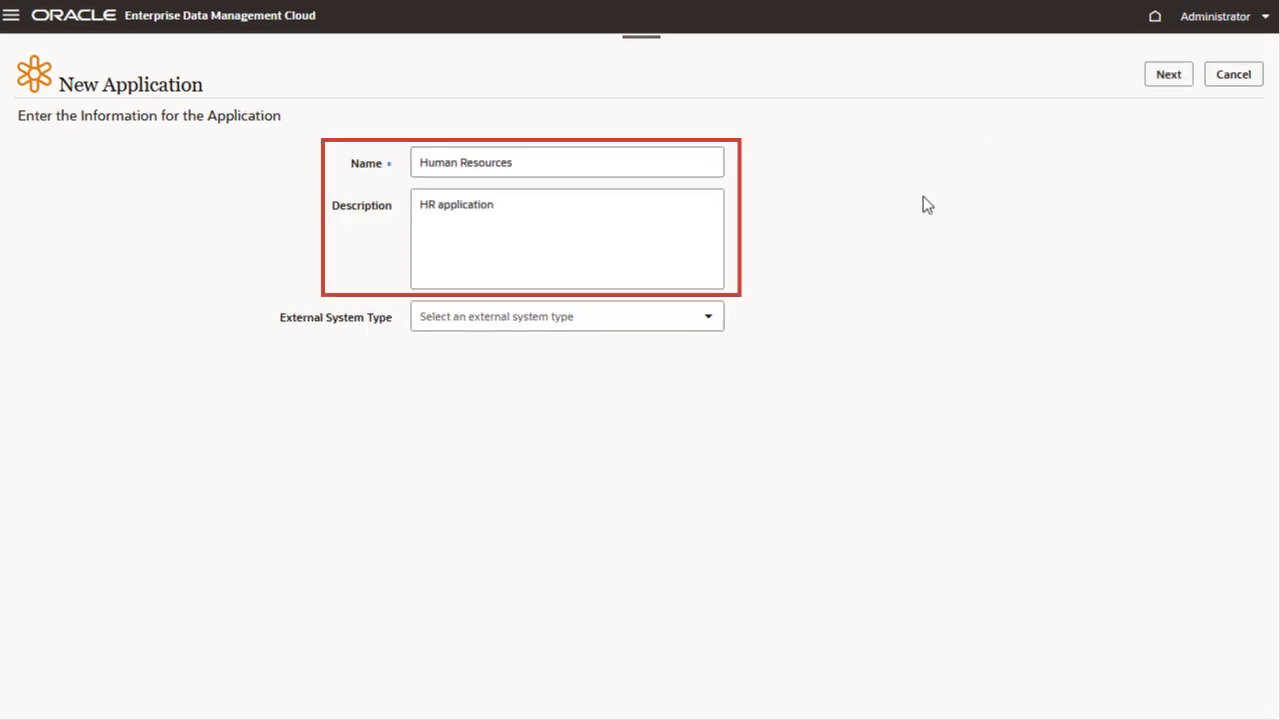
- Create the Human Resources application with external system type Other and the label External HR System
left_click(702, 316)
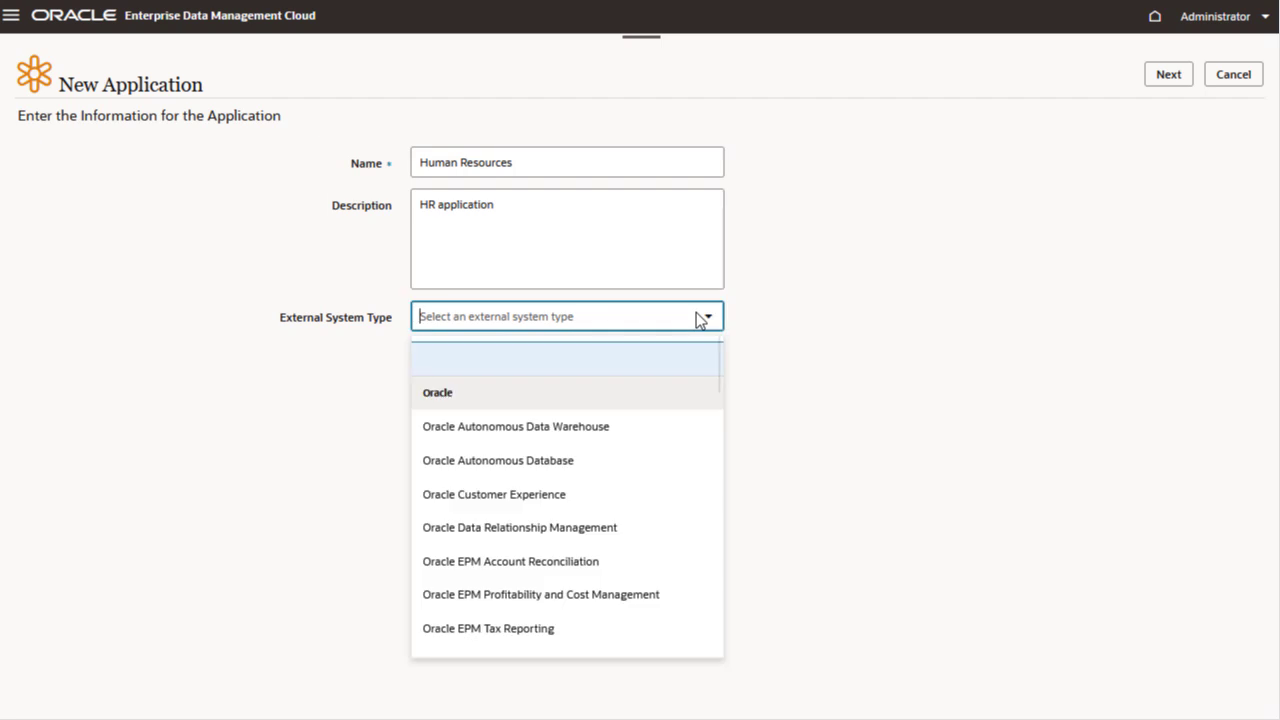
scroll(658, 447, "down", 10)
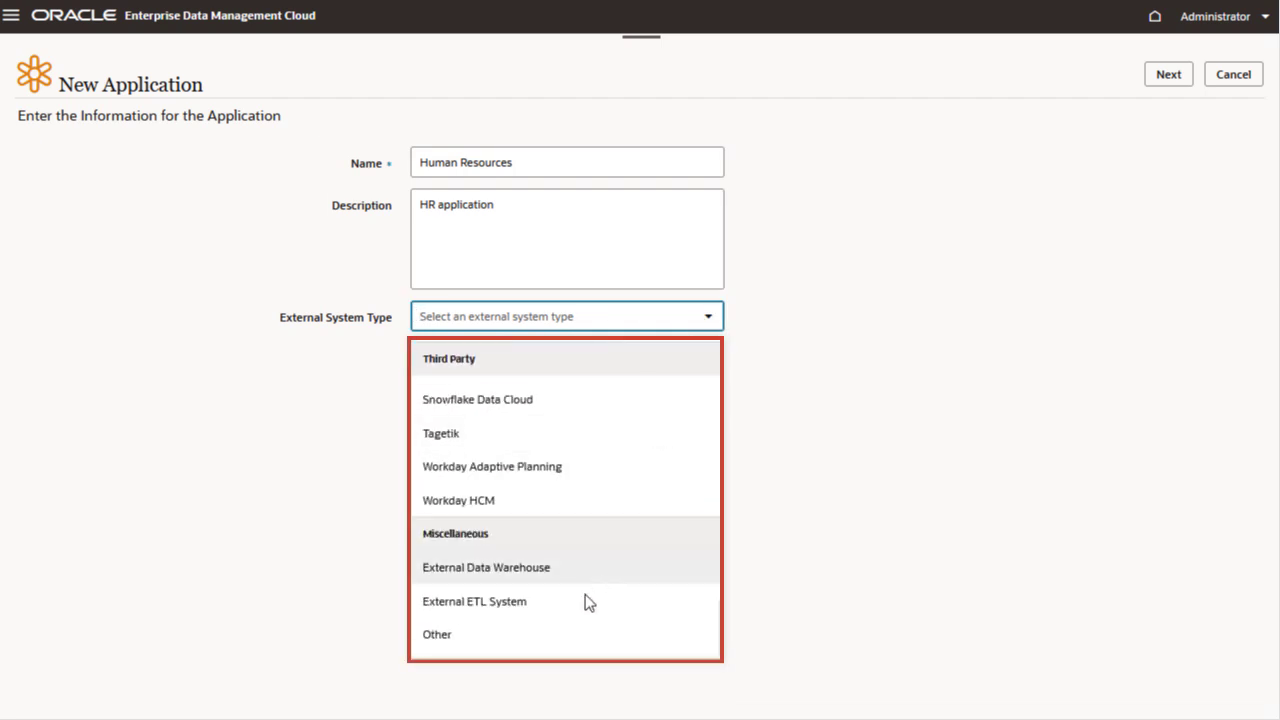
left_click(540, 633)
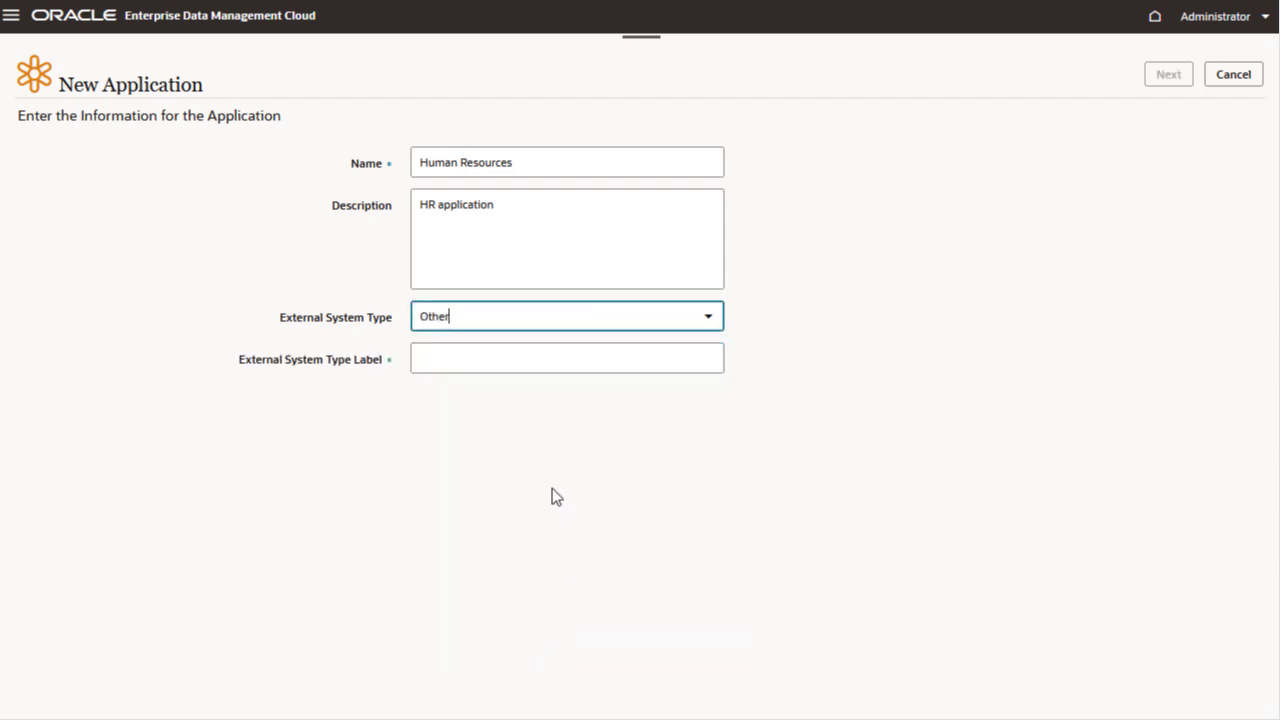
left_click(515, 372)
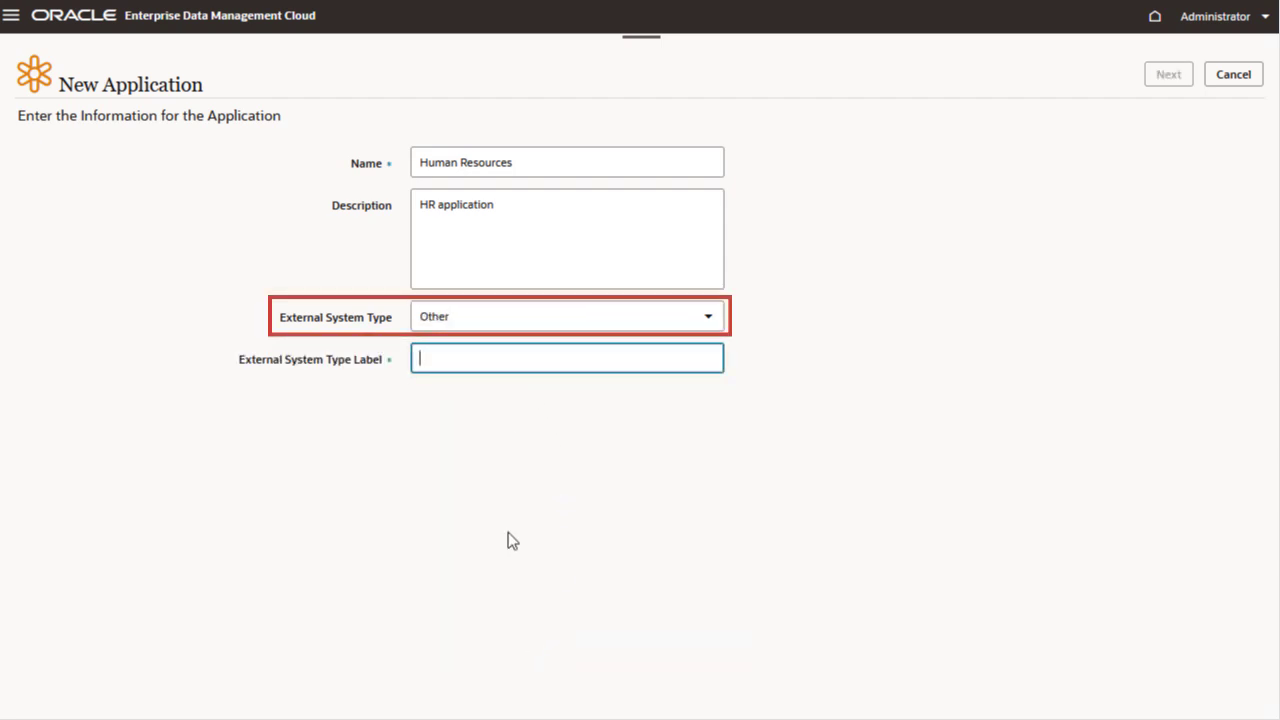
type("External HR System")
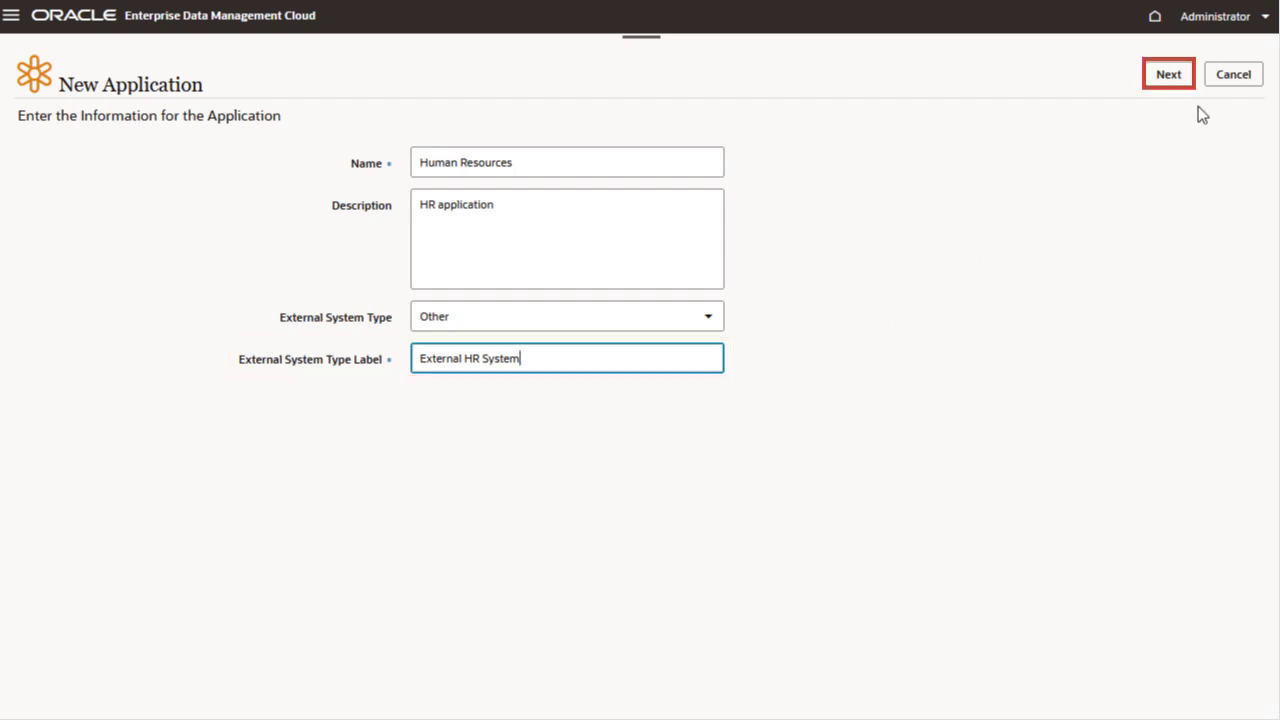
left_click(1180, 84)
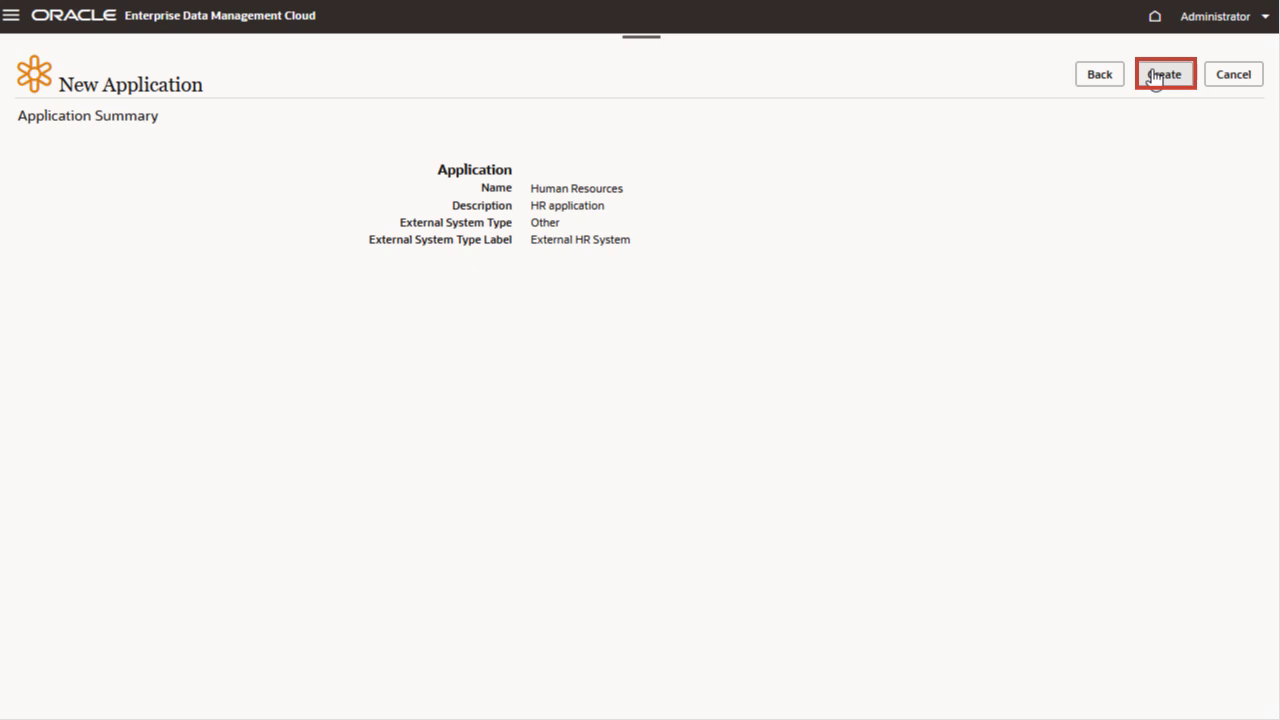
left_click(1155, 78)
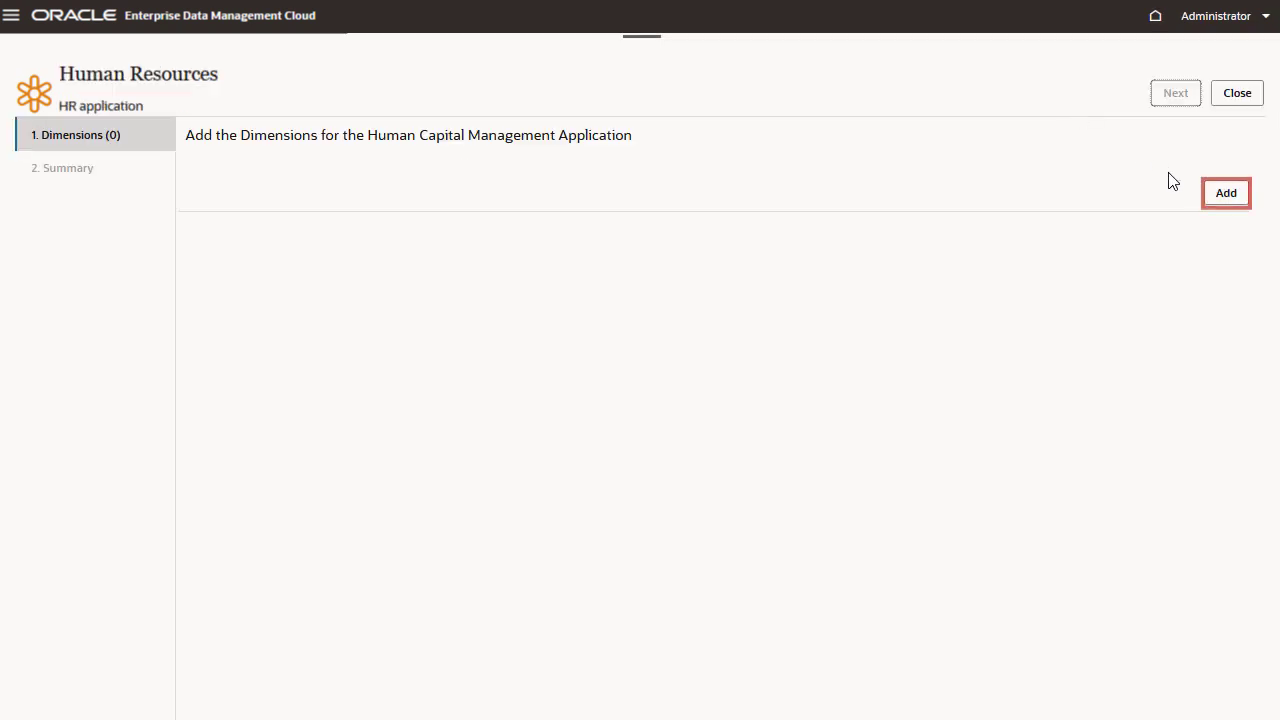
- Add a hierarchy dimension named Department with description Department, allowing shared nodes
left_click(1215, 205)
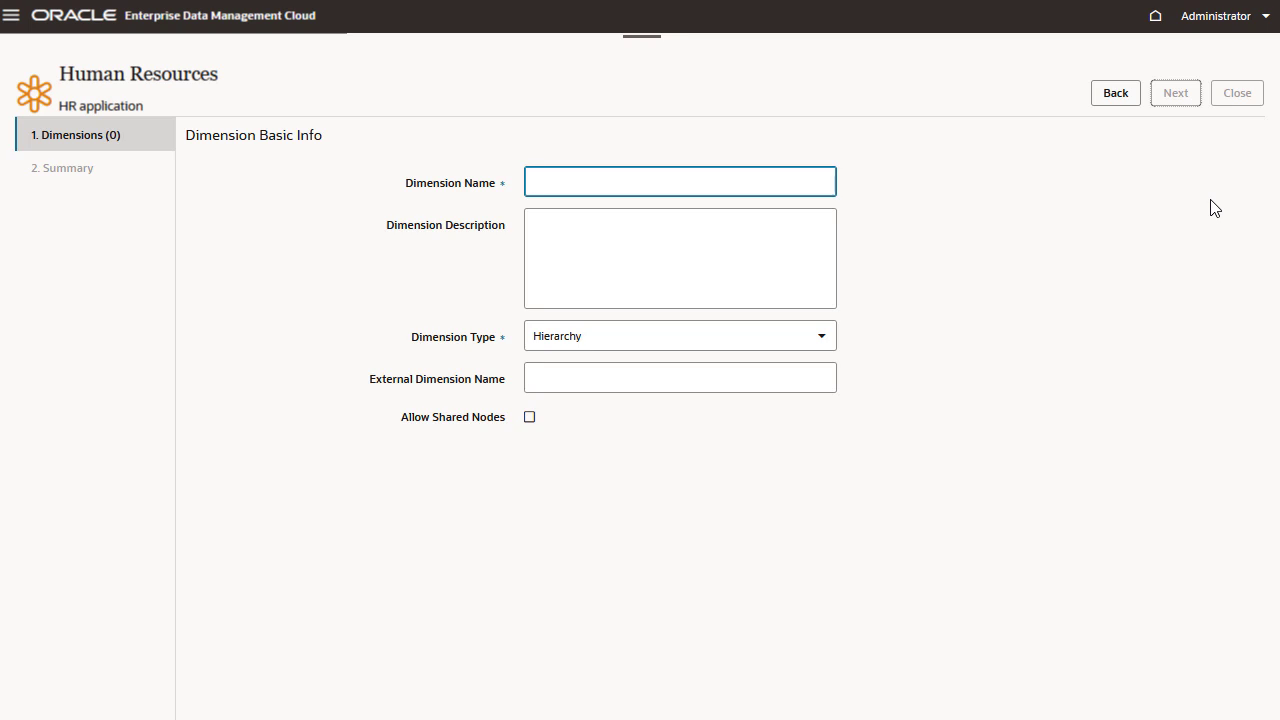
type("Department")
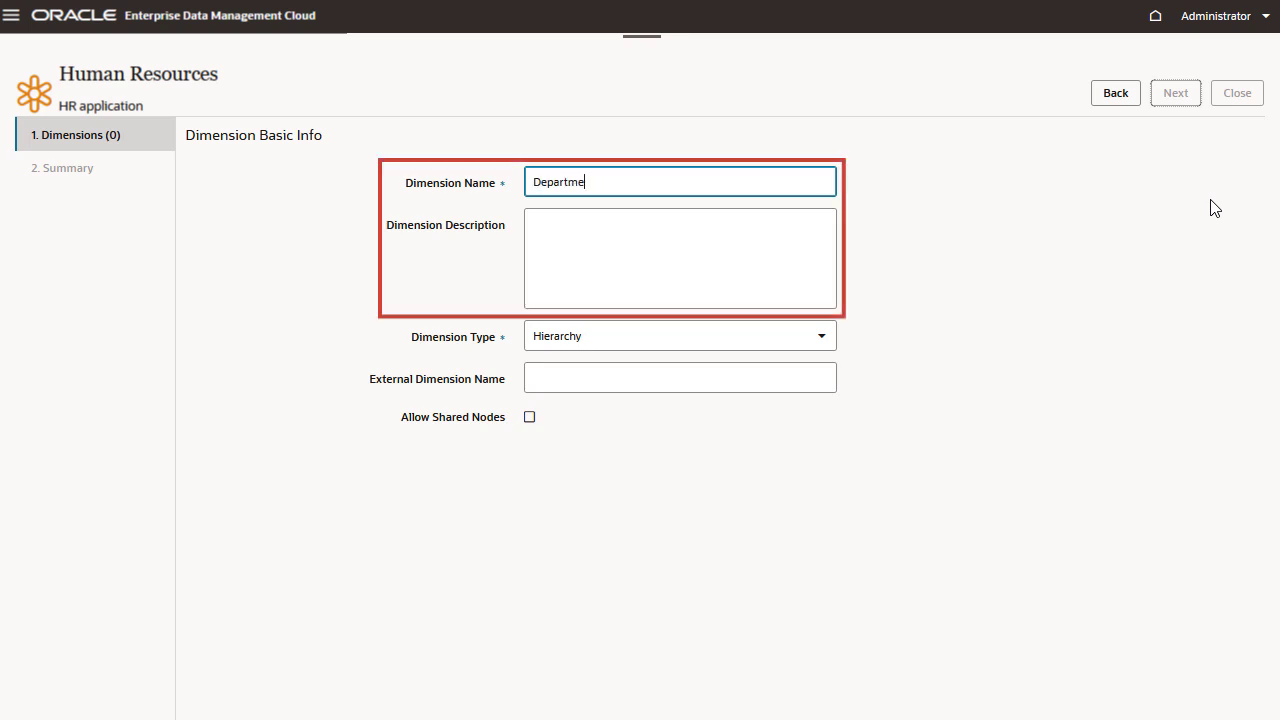
key("Tab")
type("Department")
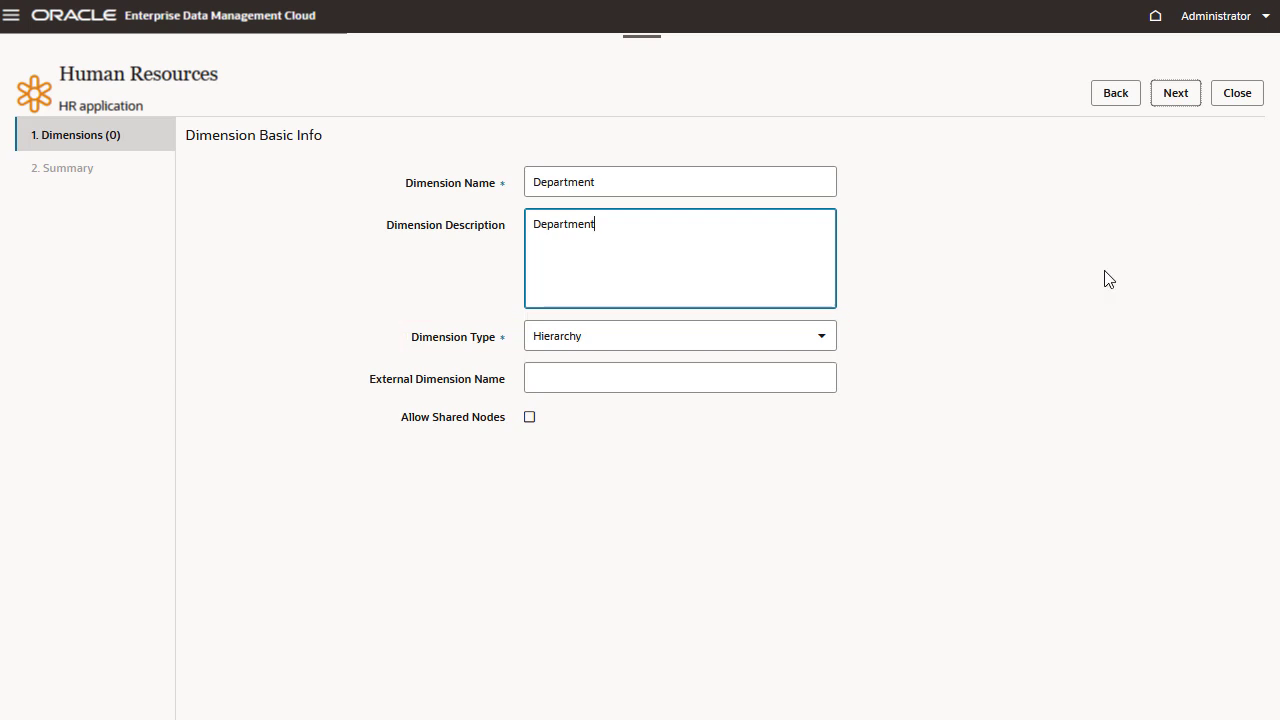
left_click(530, 417)
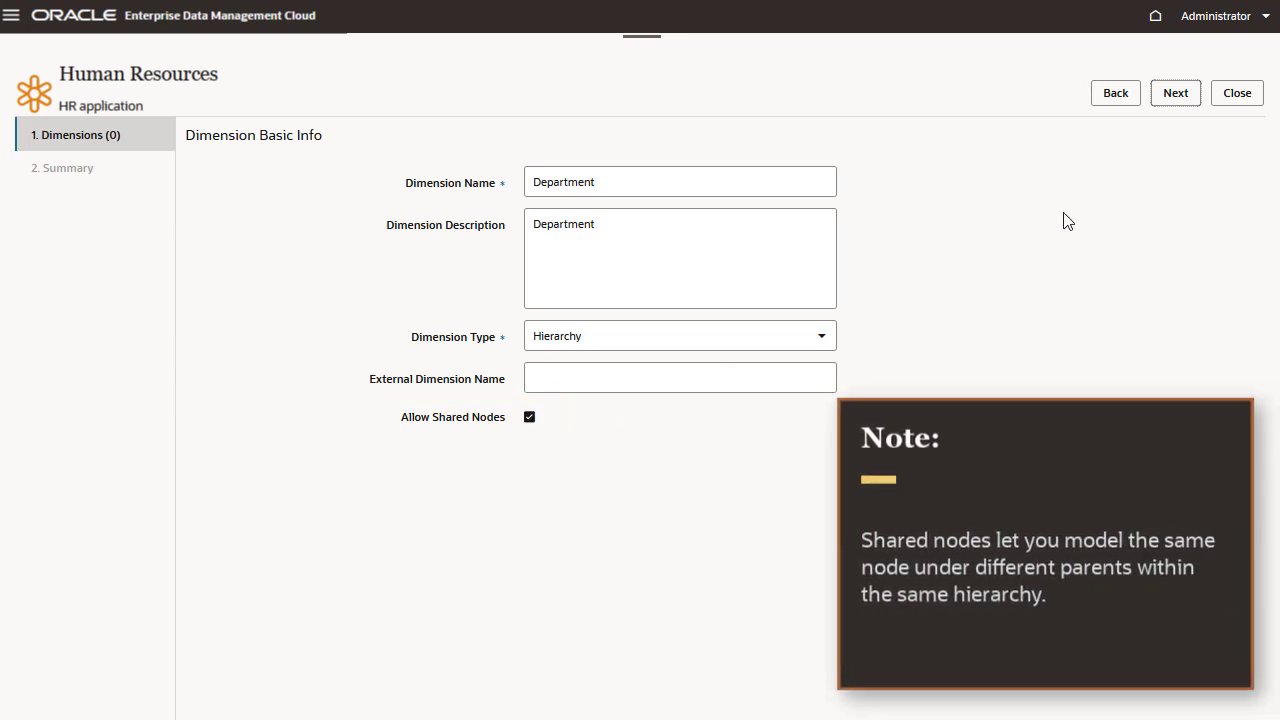
left_click(1177, 104)
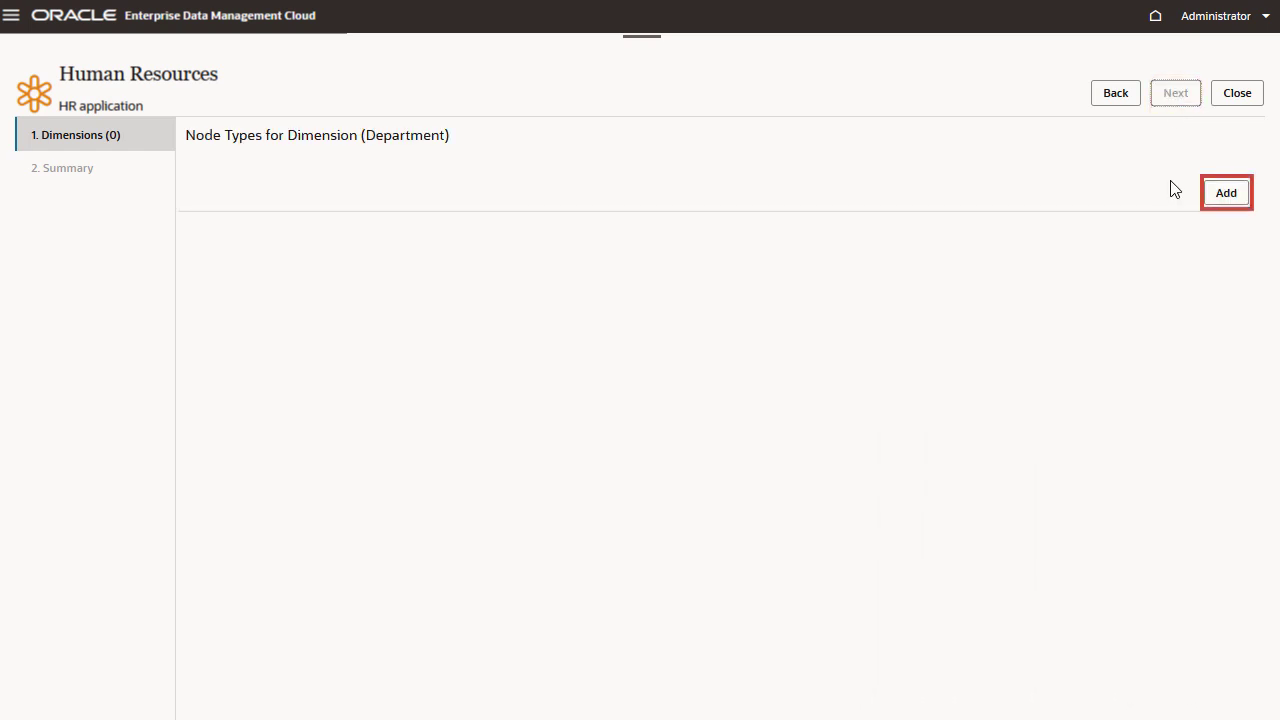
- Add a Department node type with description Department and node type qualifier D_ as a prefix
left_click(1224, 191)
type("Department")
key("Tab")
type("Department")
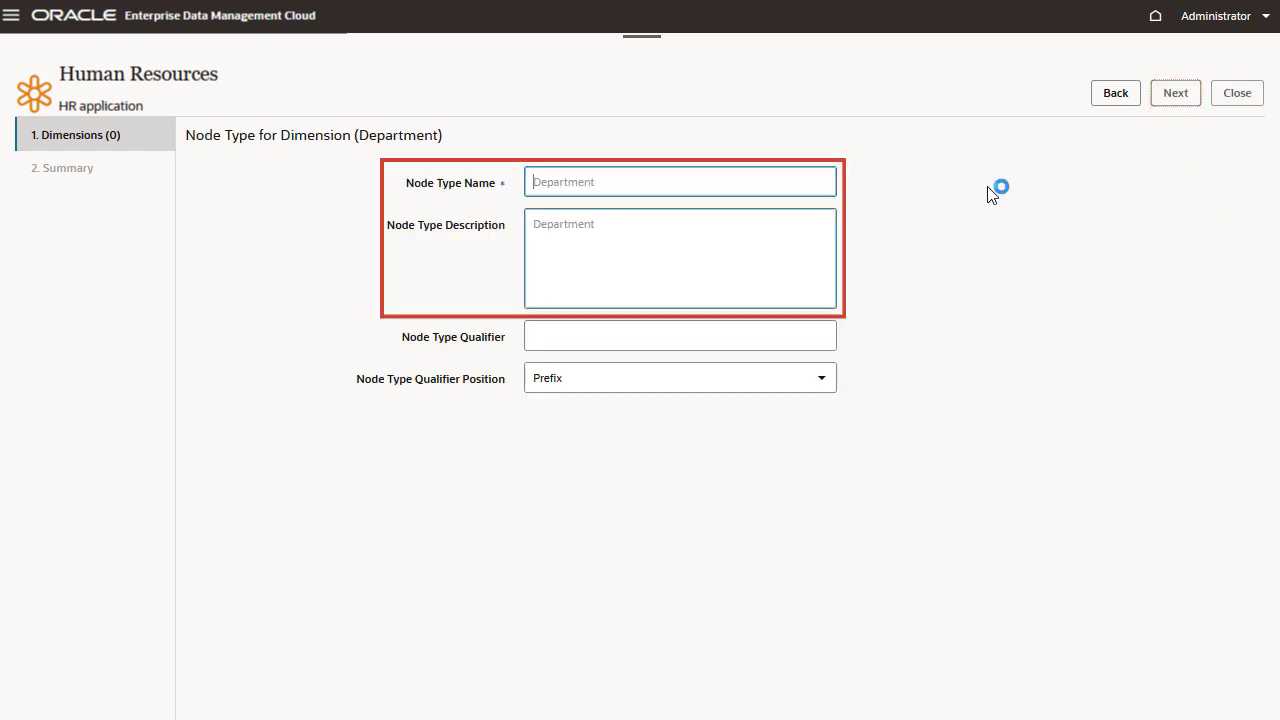
key("Tab")
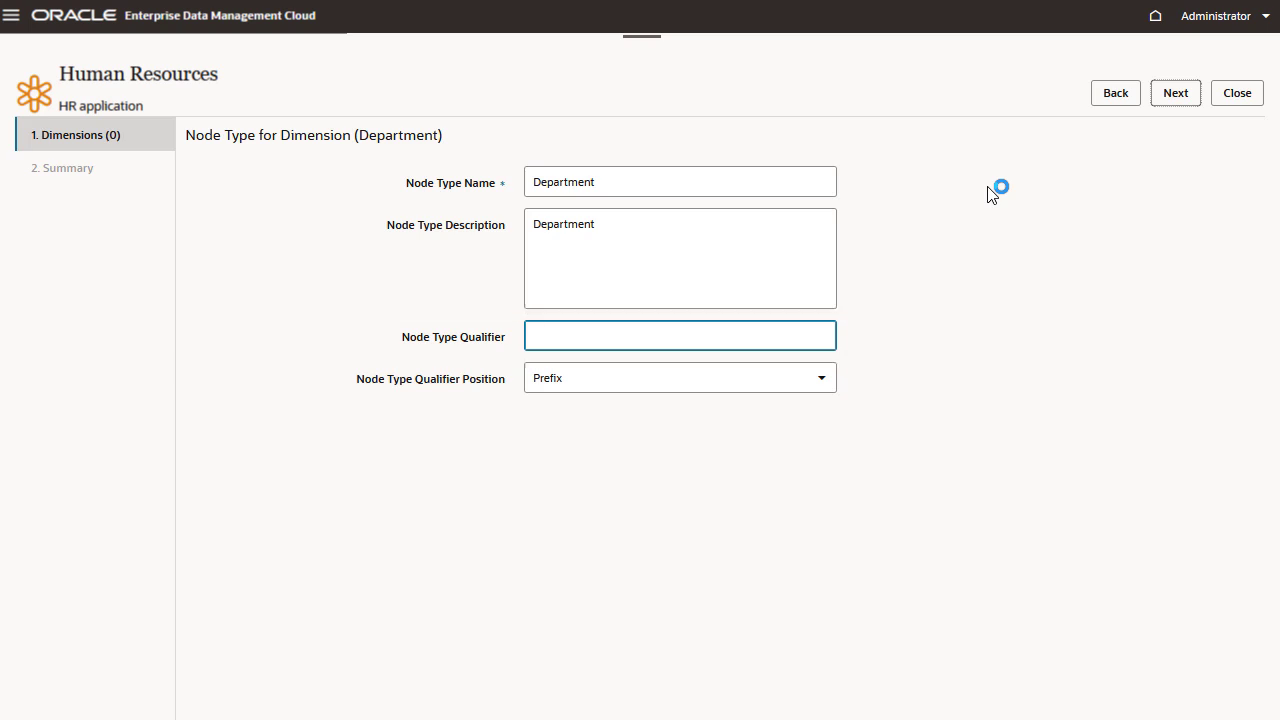
type("D_")
left_click(1170, 93)
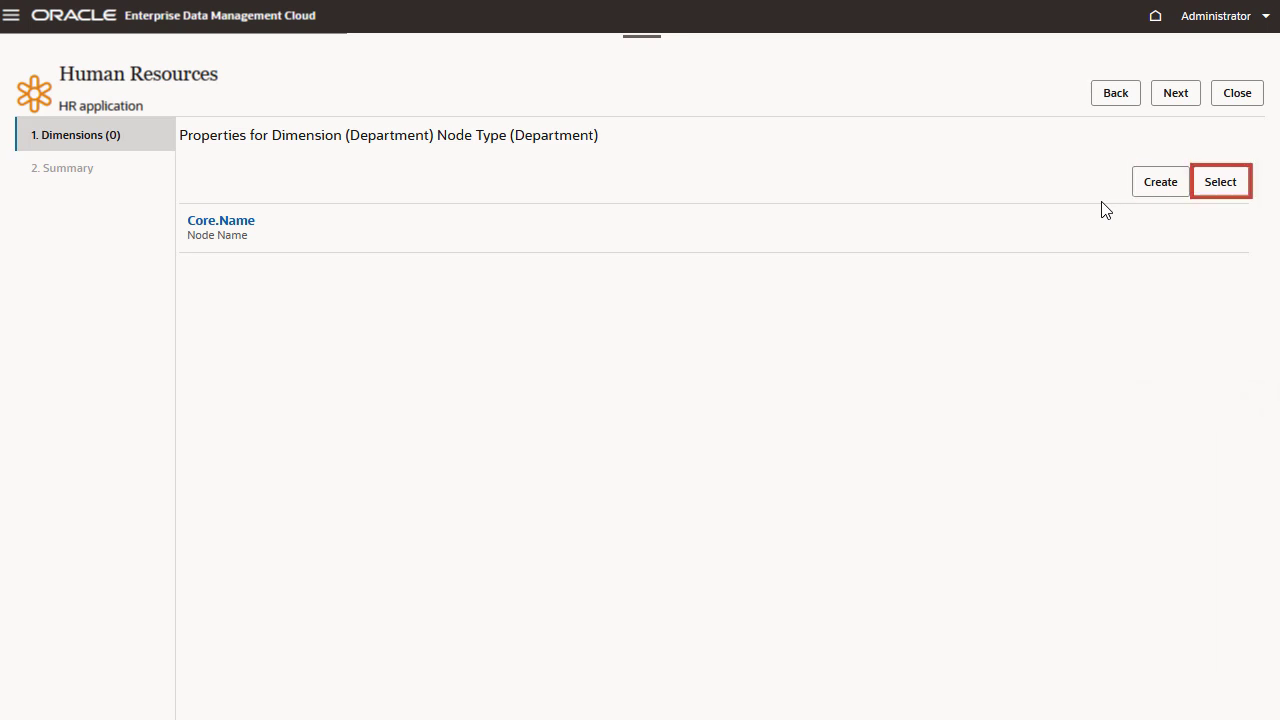
- Add the existing Core Description property to the Department node type with its default settings
left_click(1215, 186)
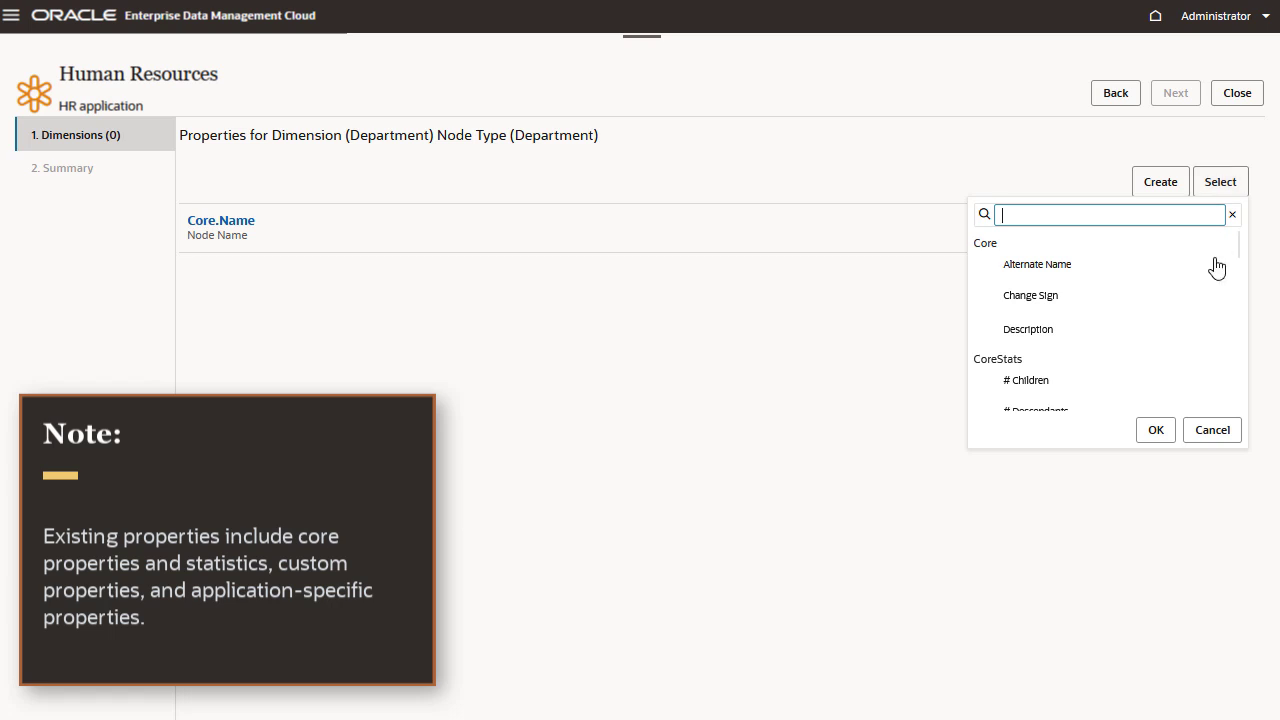
left_click(1035, 339)
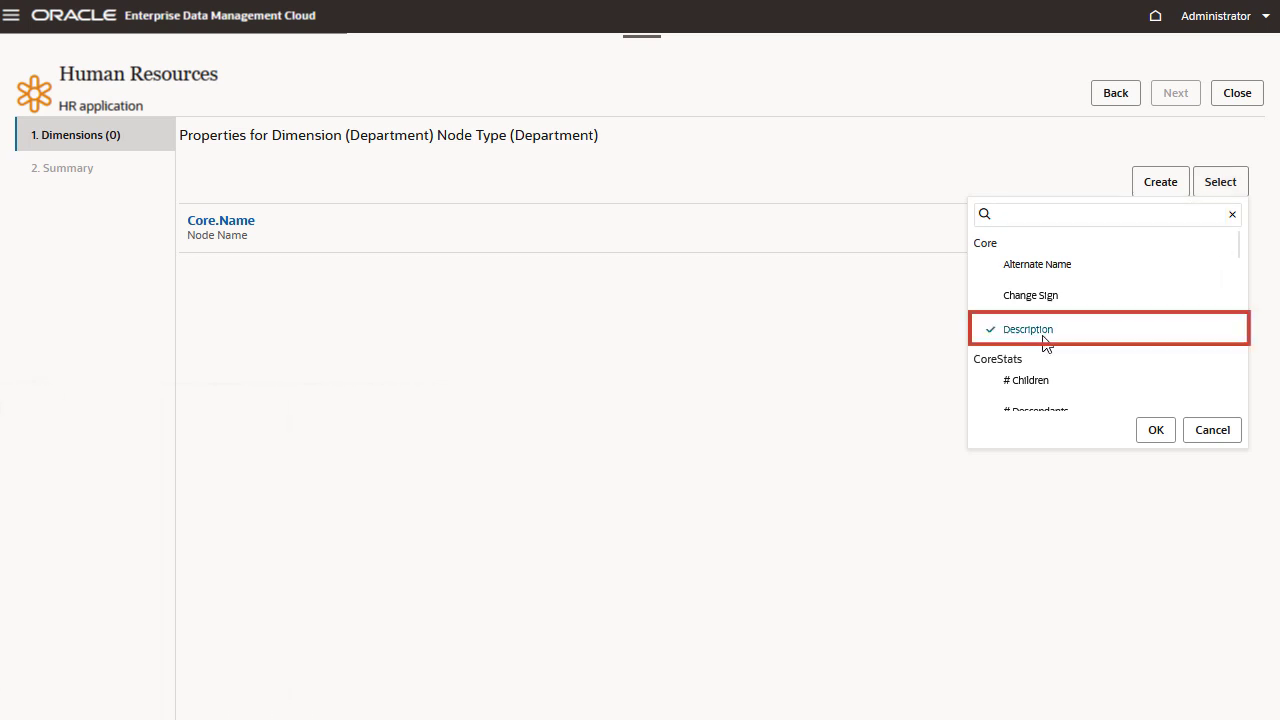
left_click(1152, 432)
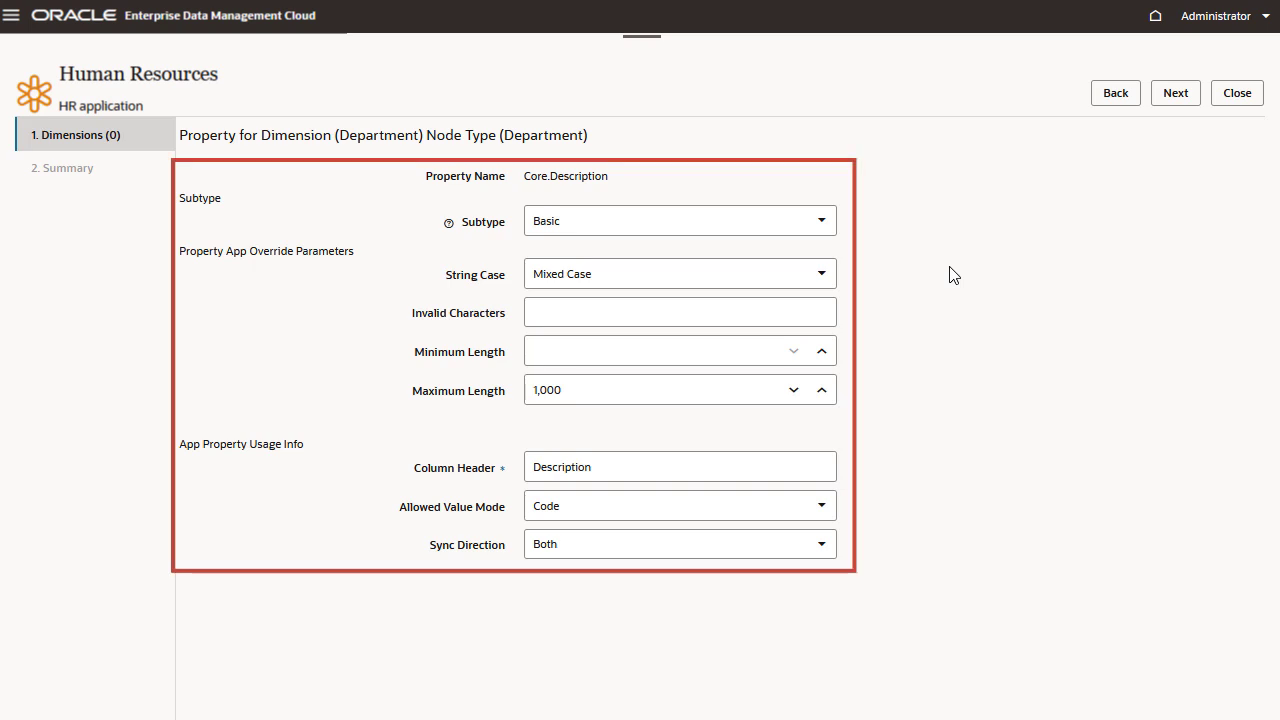
left_click(1164, 104)
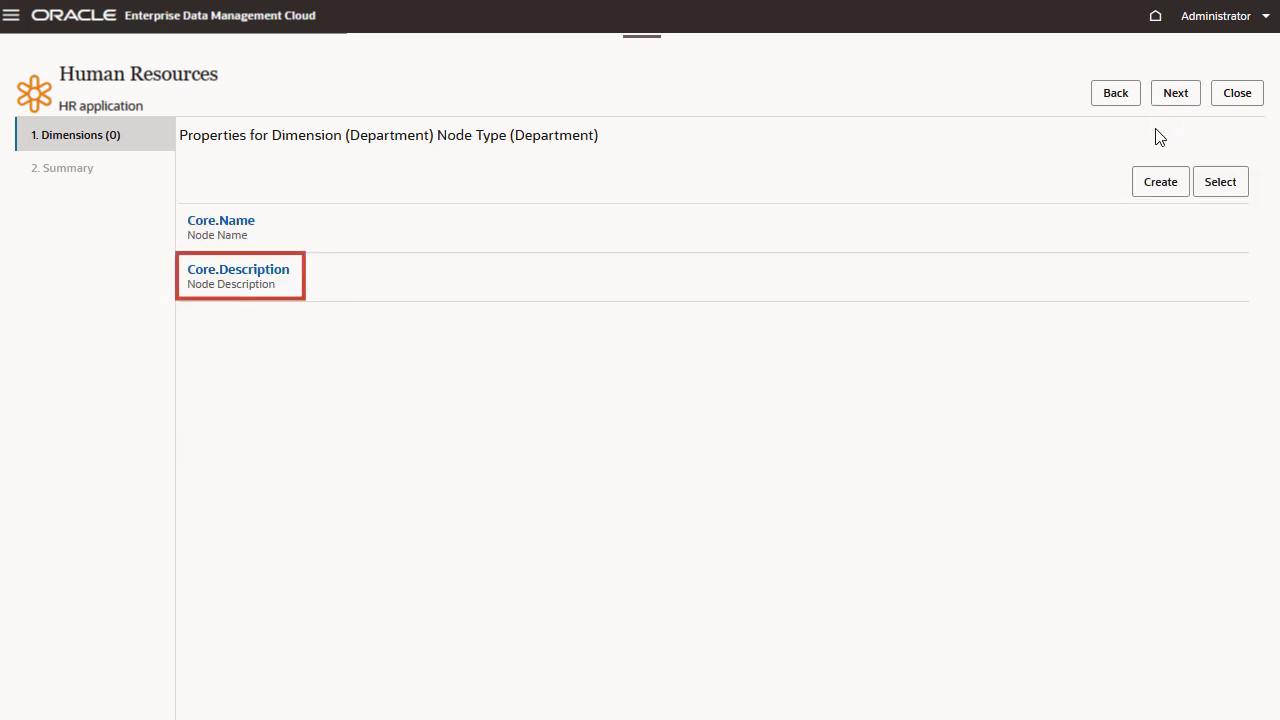
- Create a new property from the Custom.String Template named Currency, described Currency, at the Node level
left_click(1148, 186)
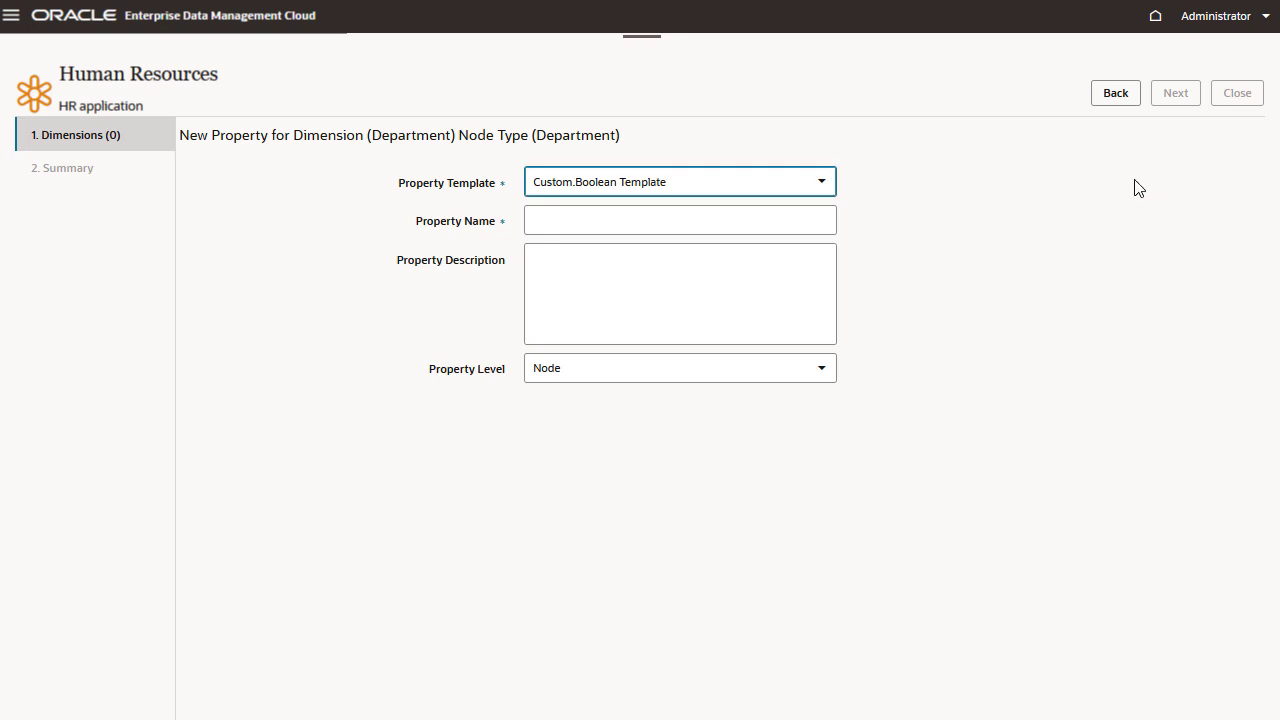
left_click(821, 182)
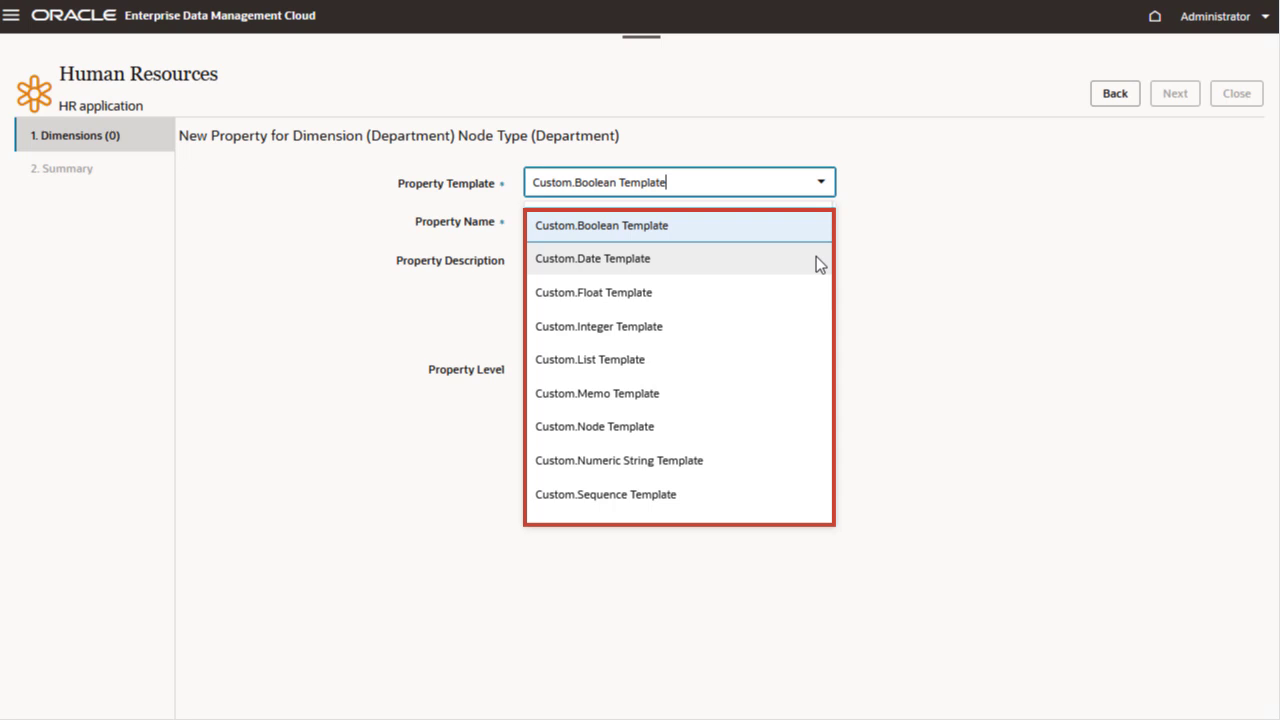
left_click_drag(836, 262, 840, 300)
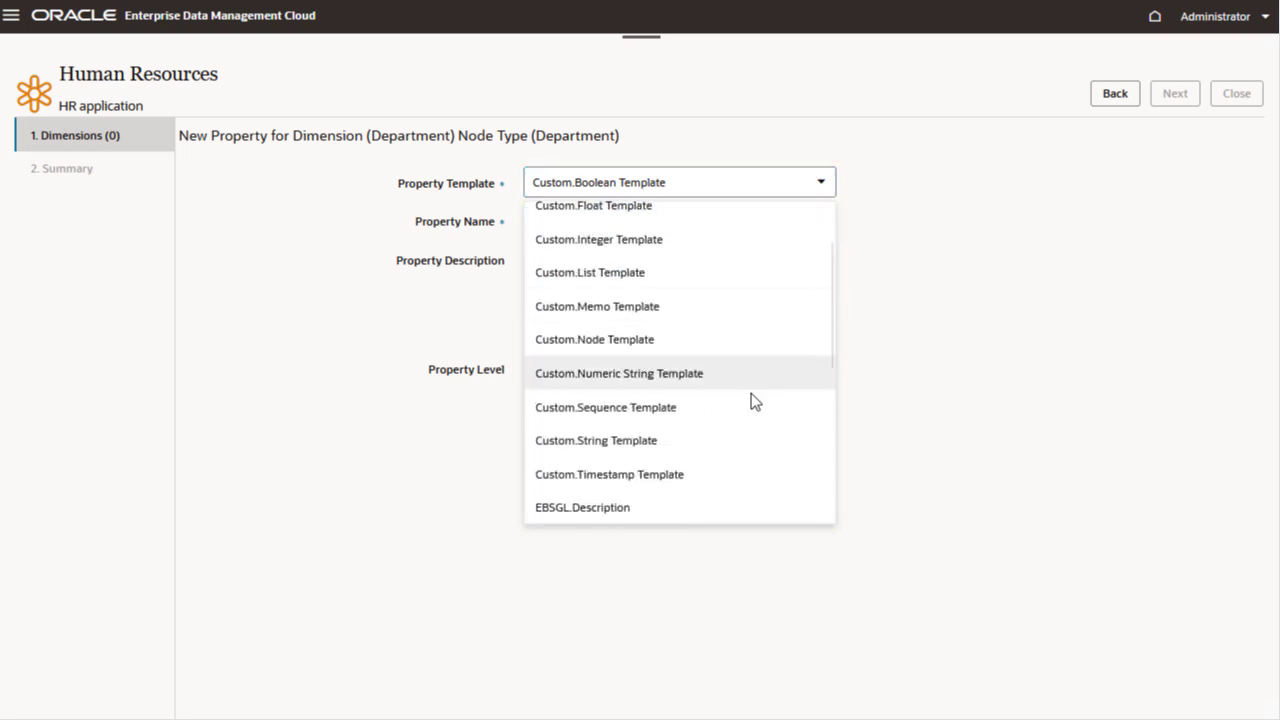
left_click(707, 440)
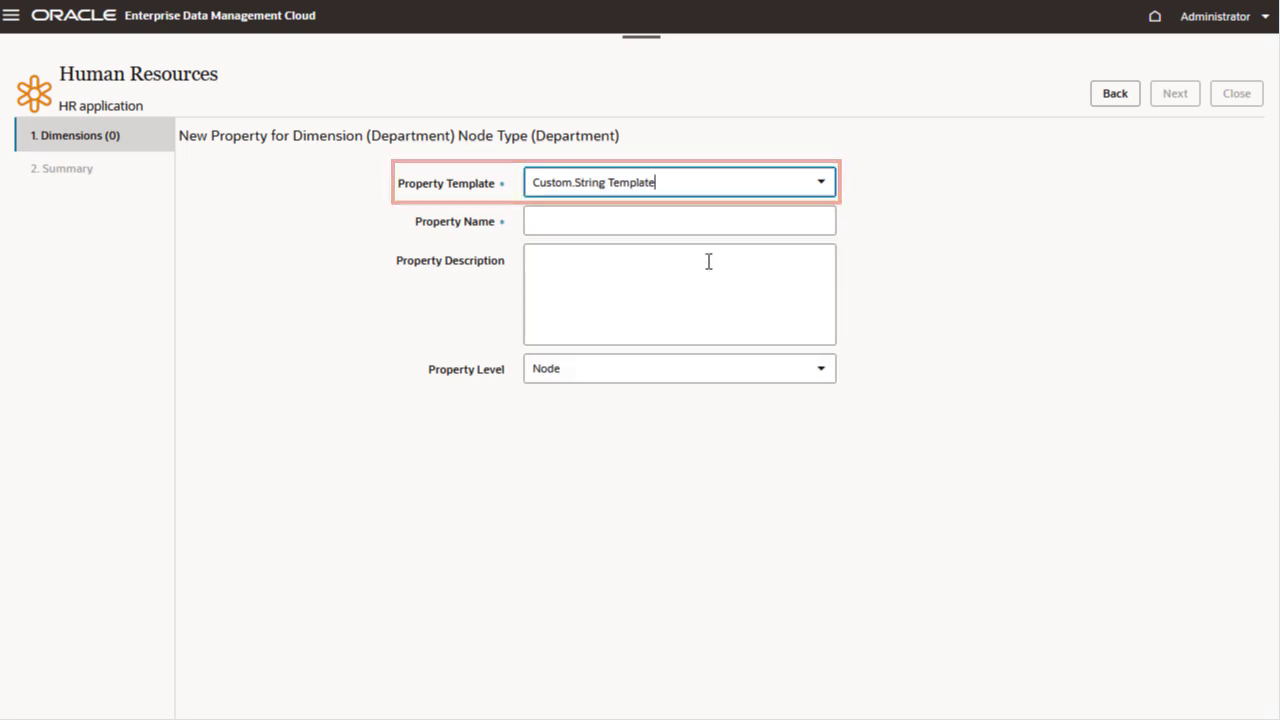
left_click(697, 218)
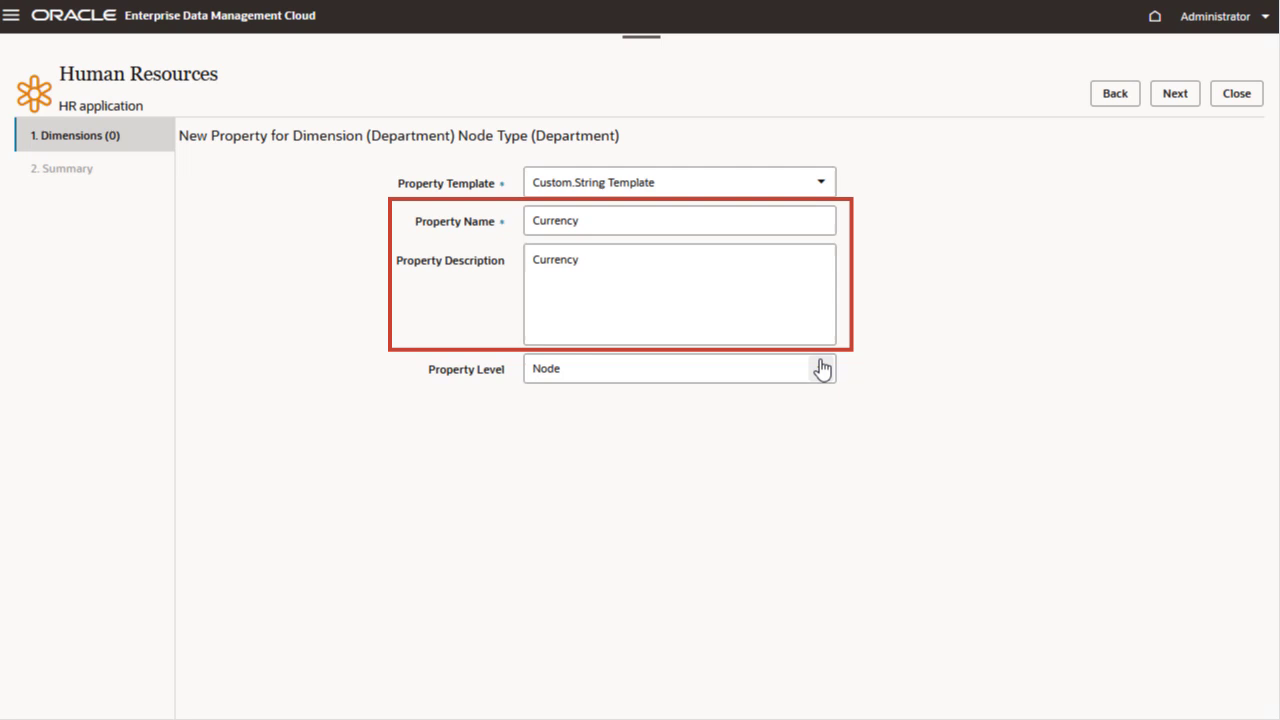
left_click(820, 368)
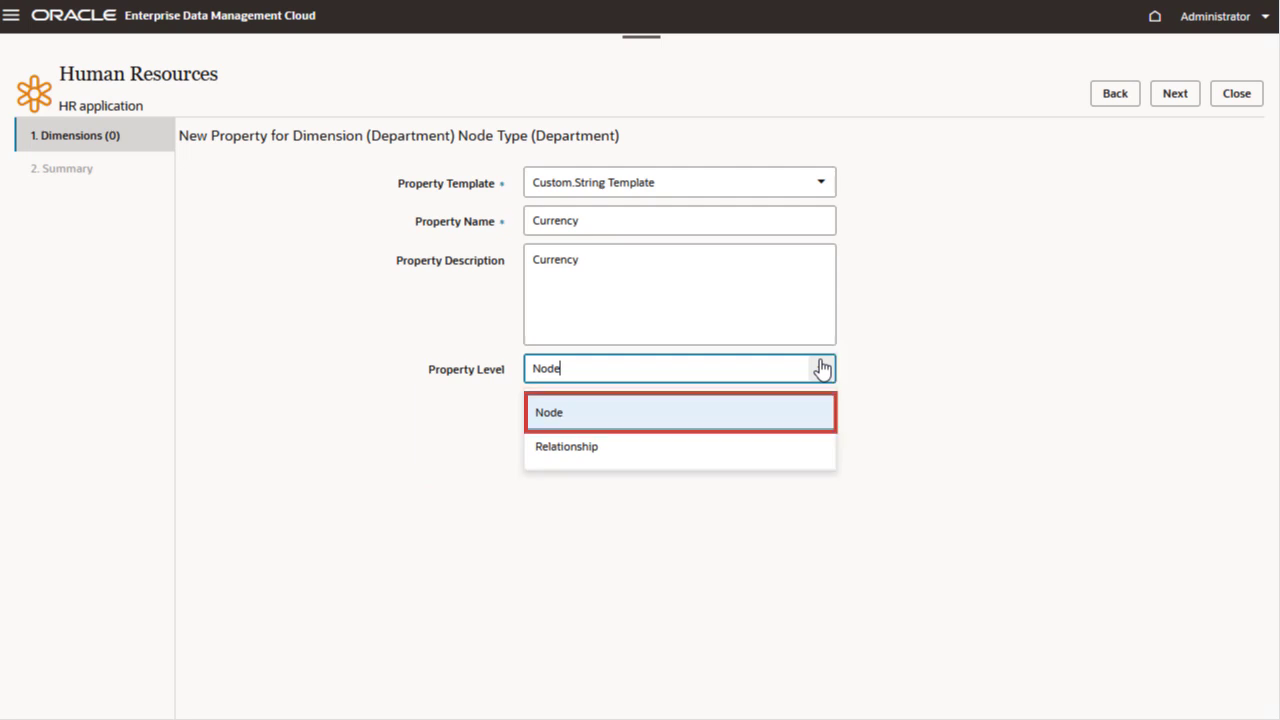
left_click(822, 370)
left_click(1188, 108)
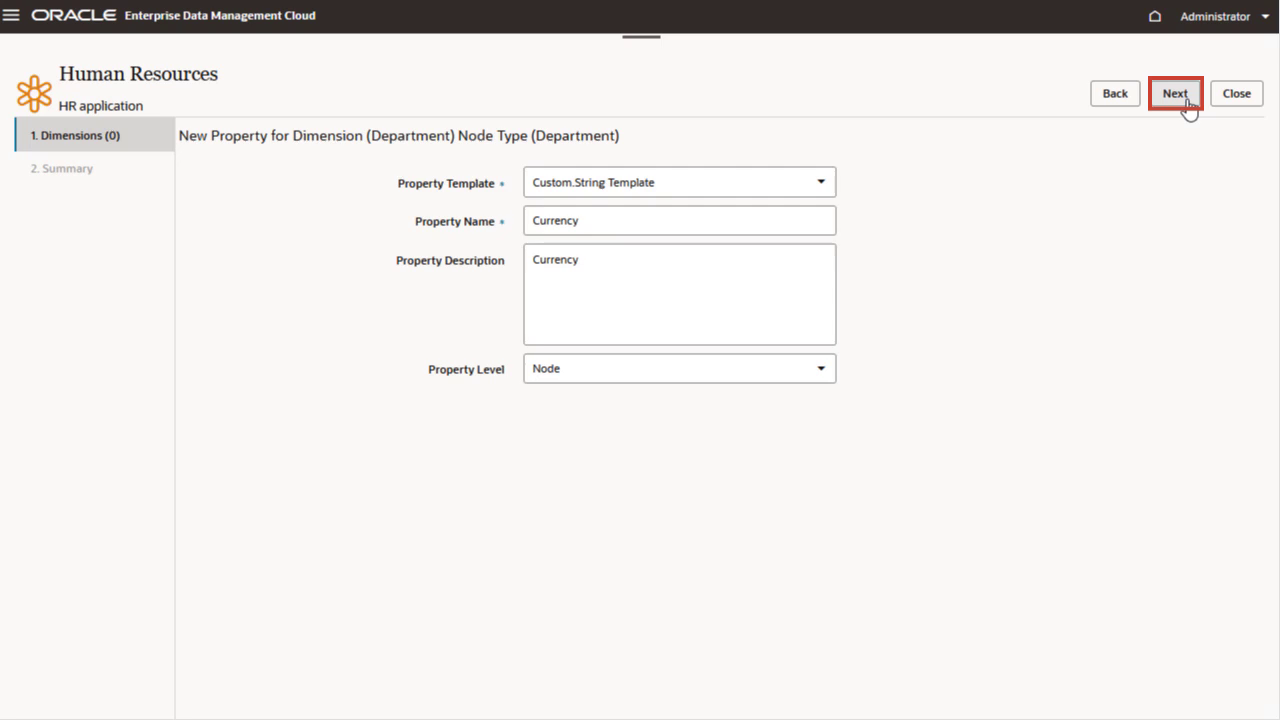
left_click(1186, 100)
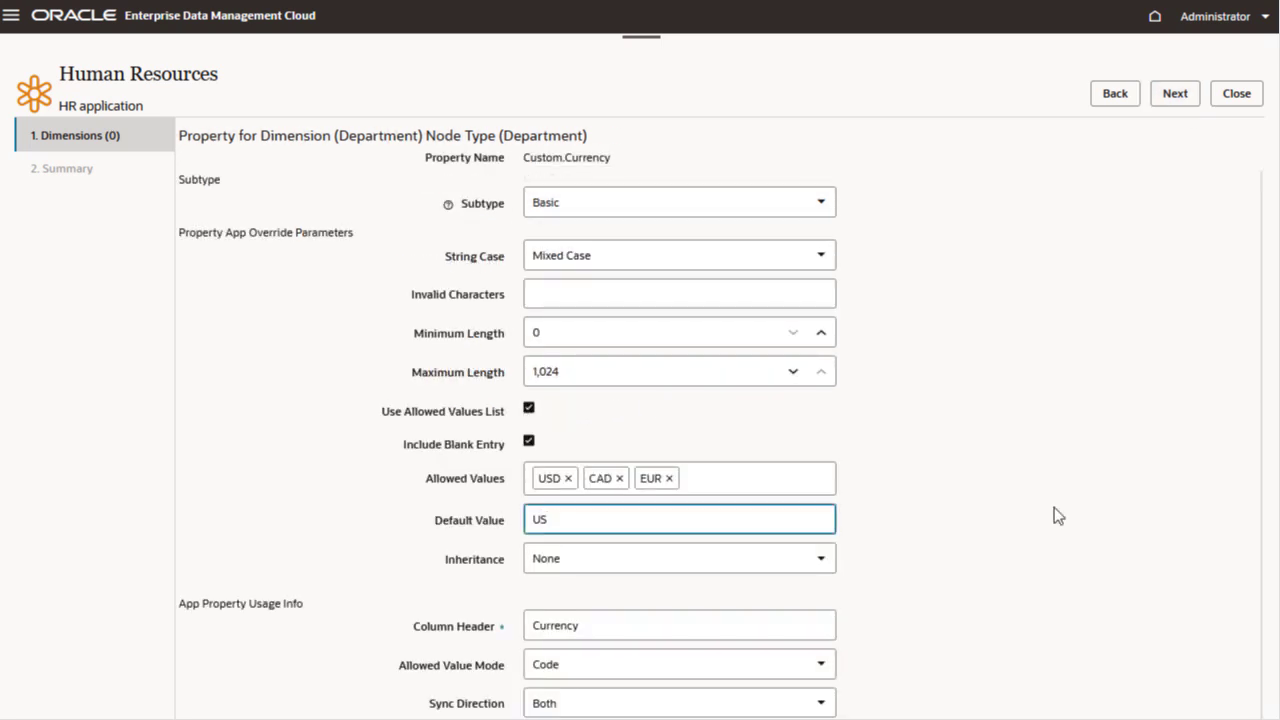
- Restrict Currency to allowed values USD, CAD and EUR with default USD and Positional inheritance, then finish the node type's properties
type("D")
left_click(890, 540)
left_click(827, 558)
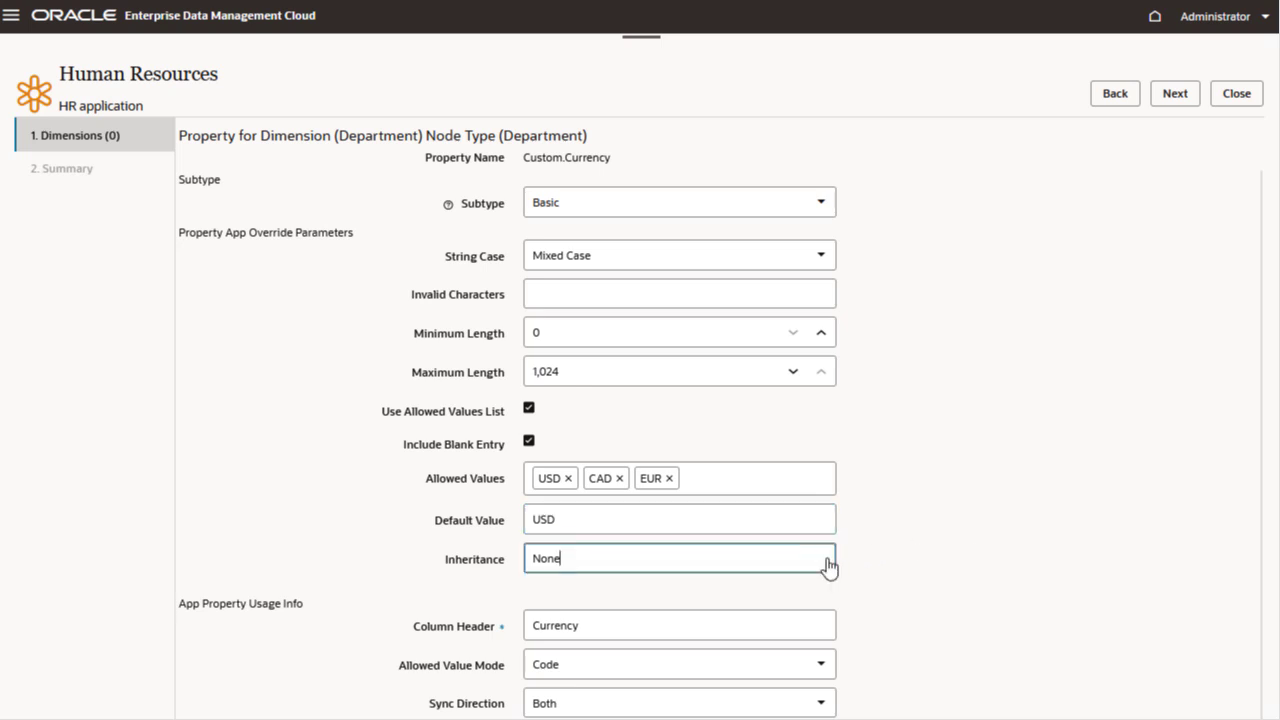
left_click(743, 639)
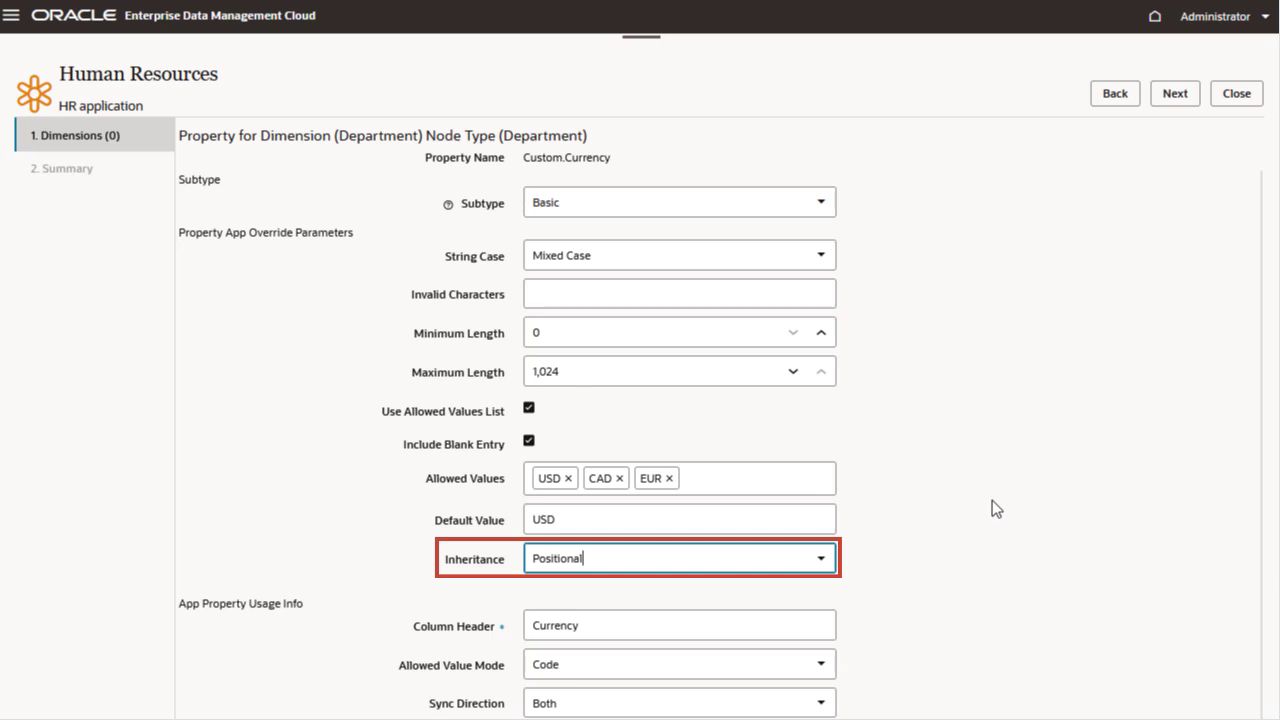
left_click(1166, 100)
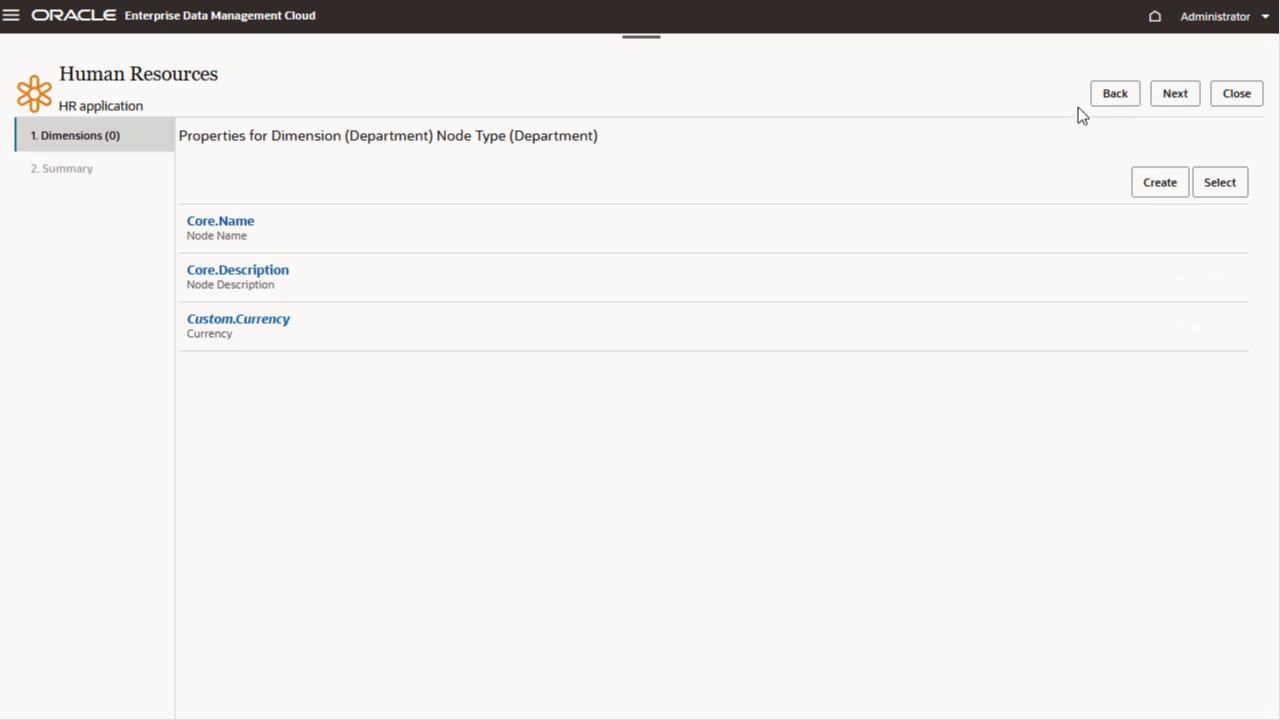
left_click(1170, 105)
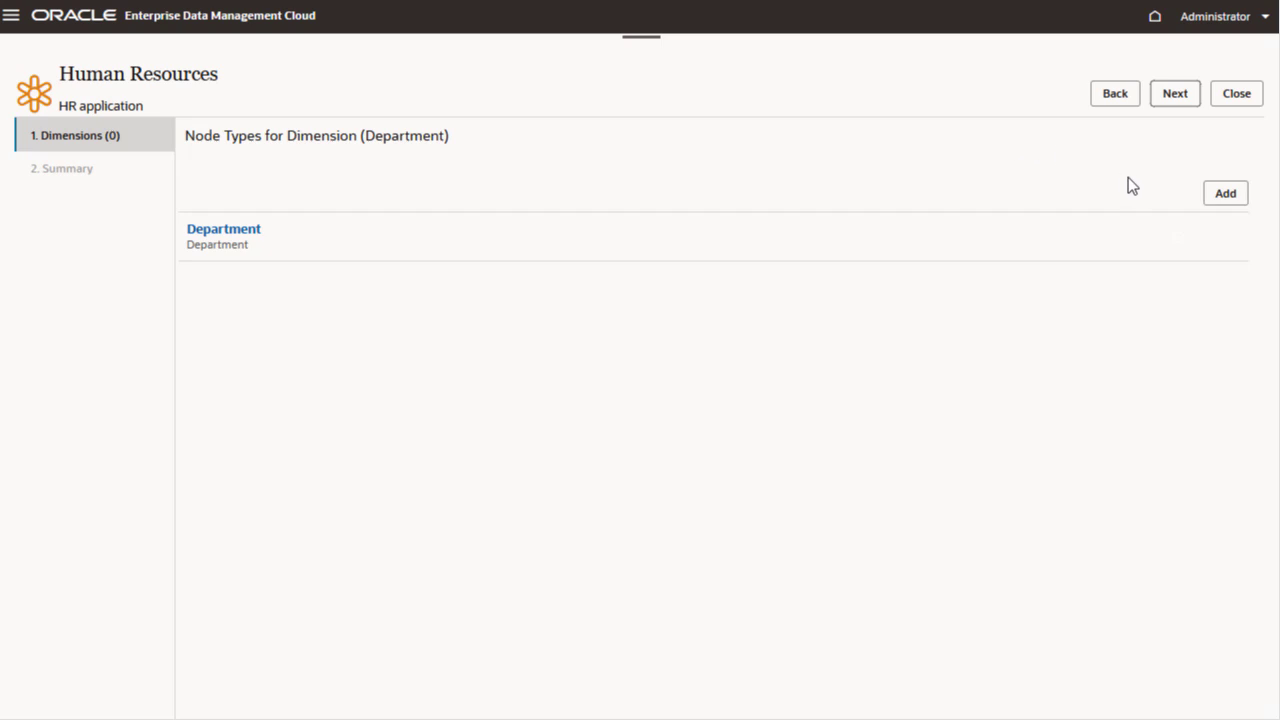
- Add a second node type named Department Rollup with description Department Rollup and no qualifier
left_click(1218, 198)
type("Department Rollup")
key("Tab")
type("Department Rollup")
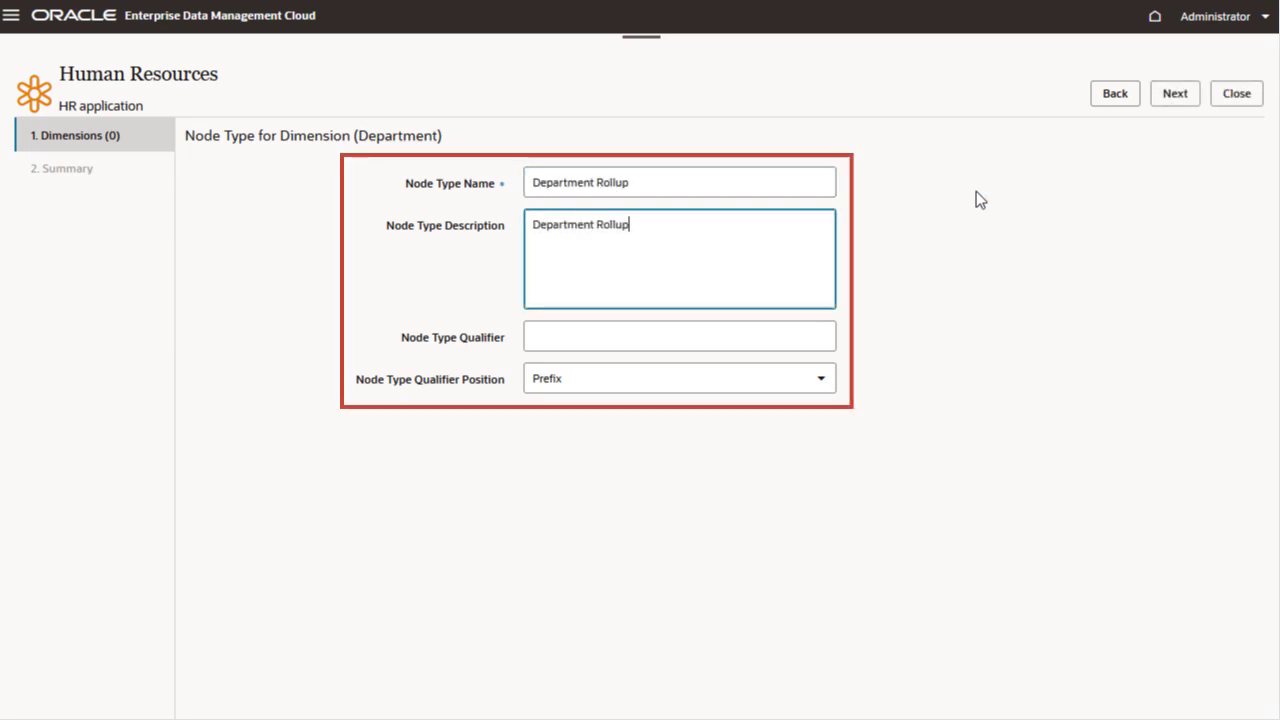
left_click(1166, 100)
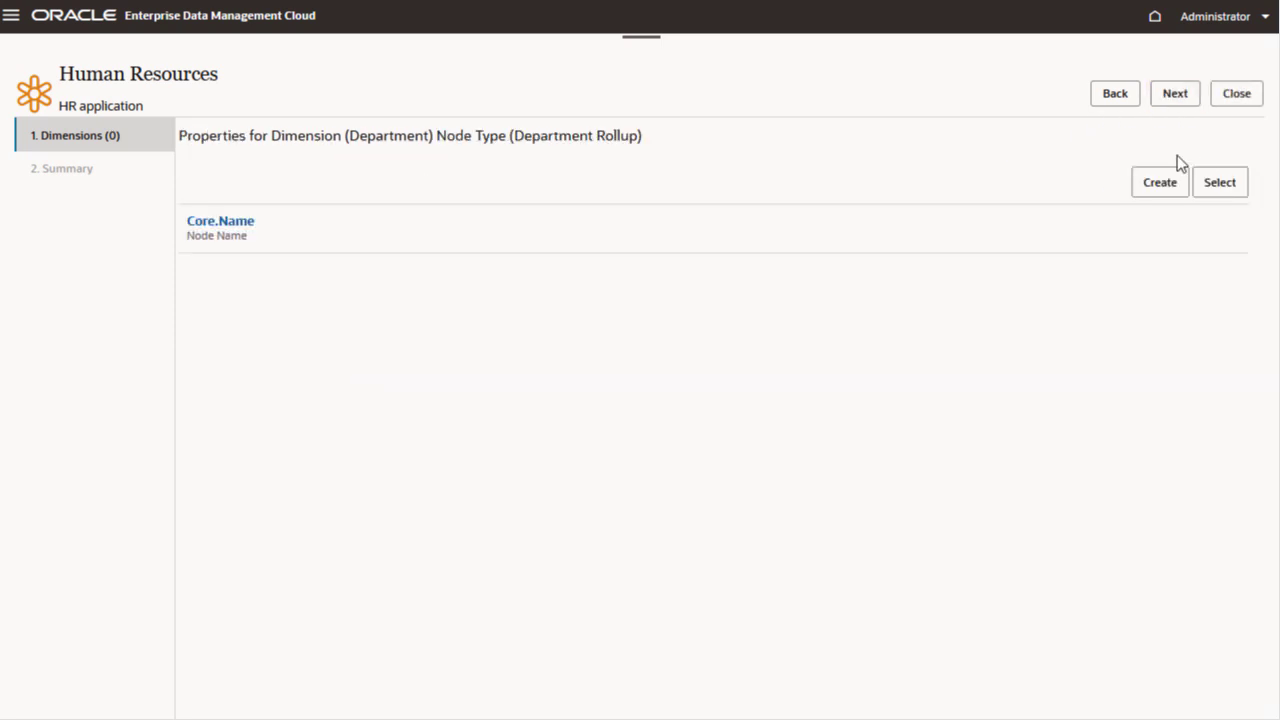
- Add the existing Currency property to the Department Rollup node type with its current settings, then finish the node type's properties
left_click(1226, 190)
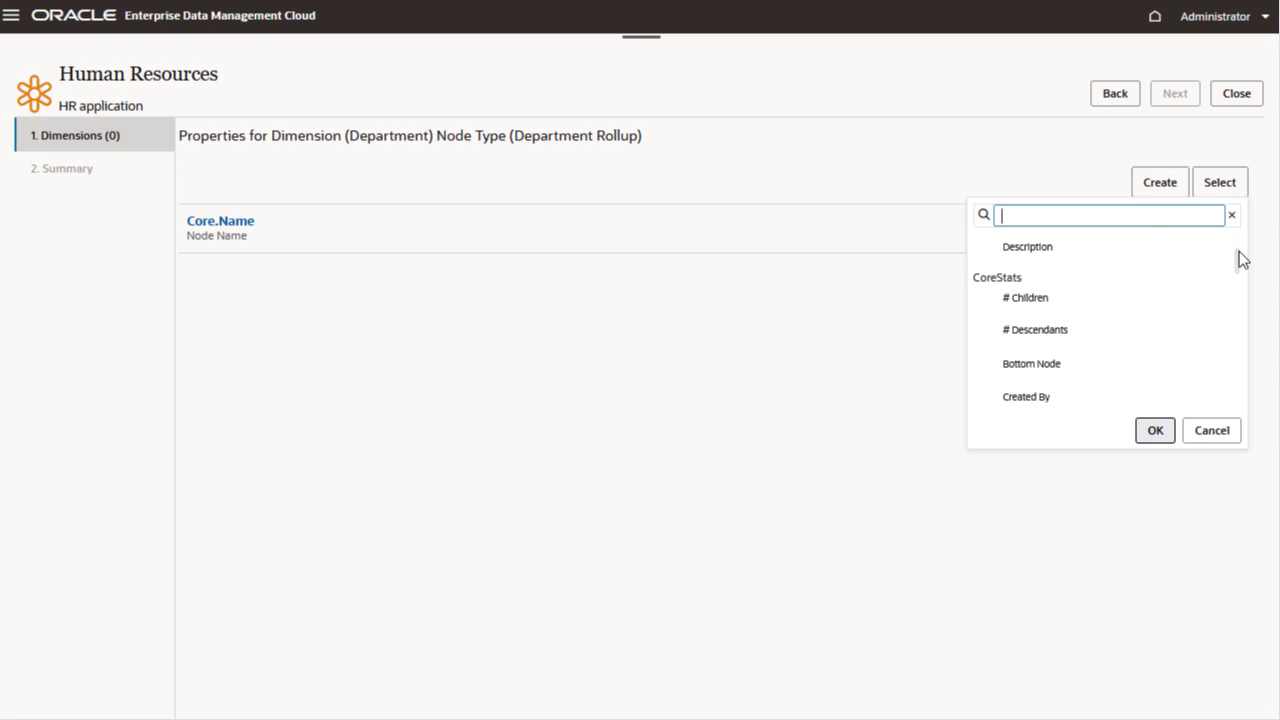
scroll(1240, 270, "down", 3)
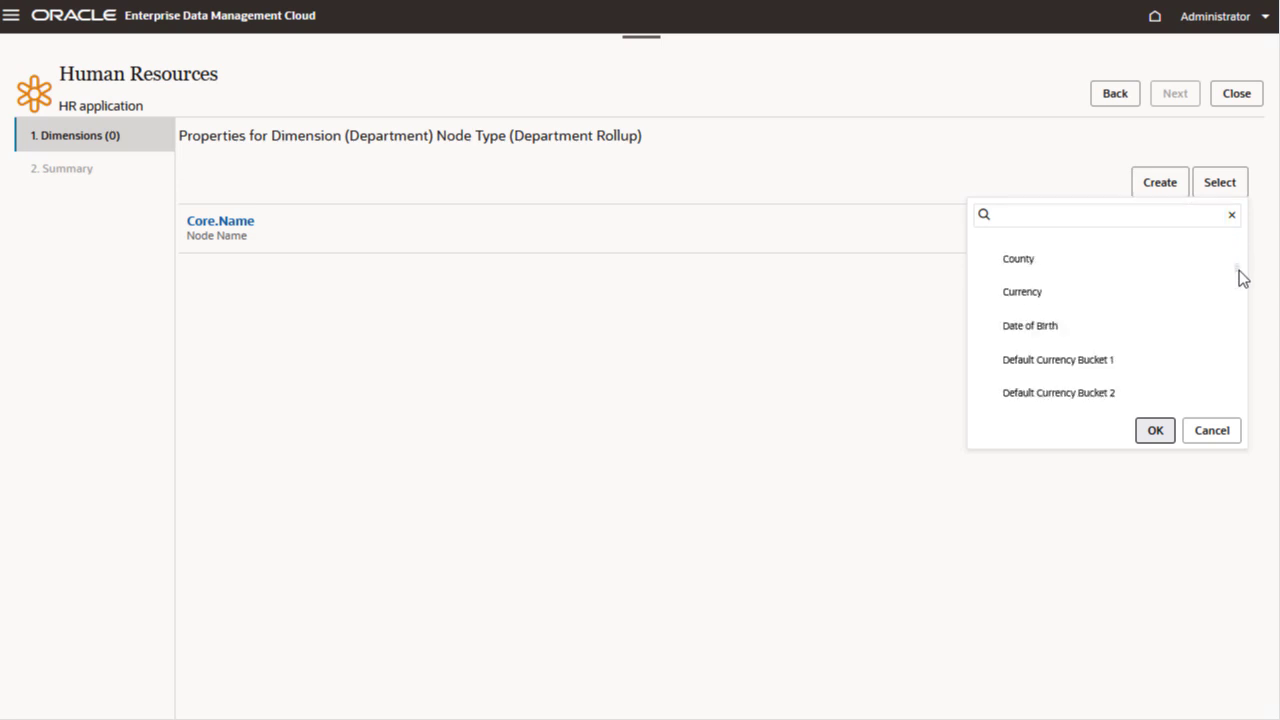
left_click(1052, 295)
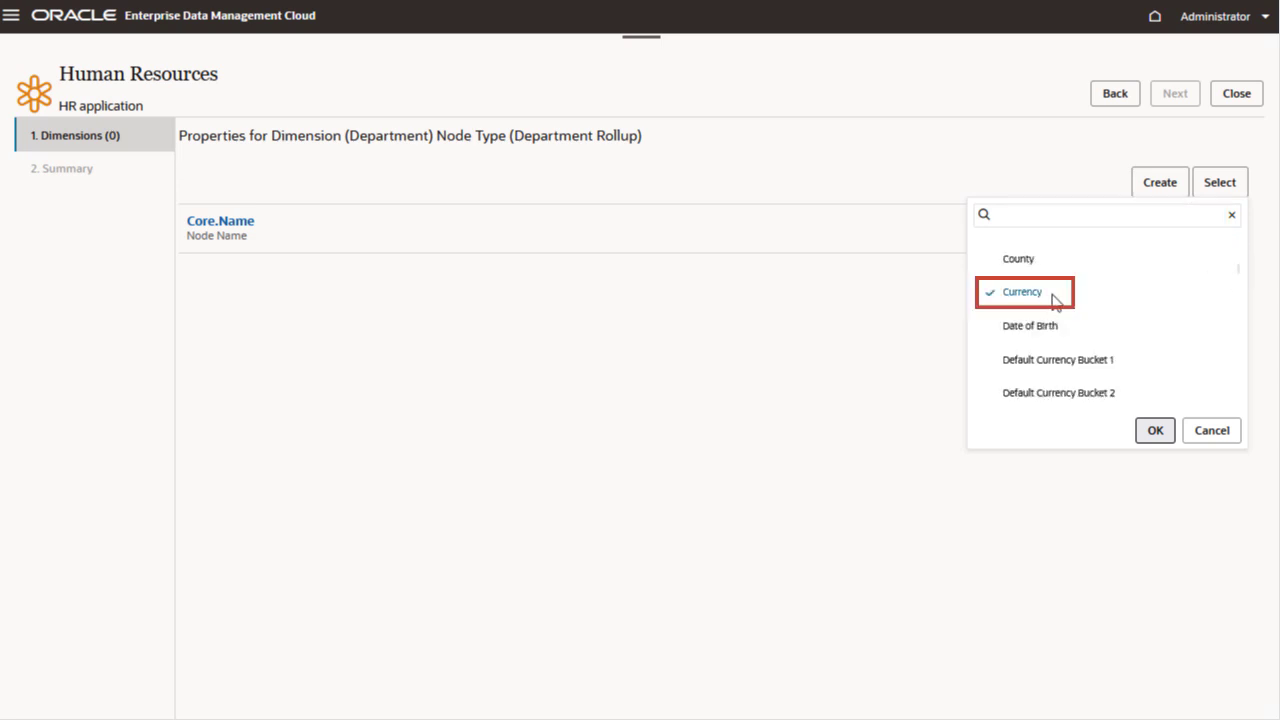
left_click(1155, 433)
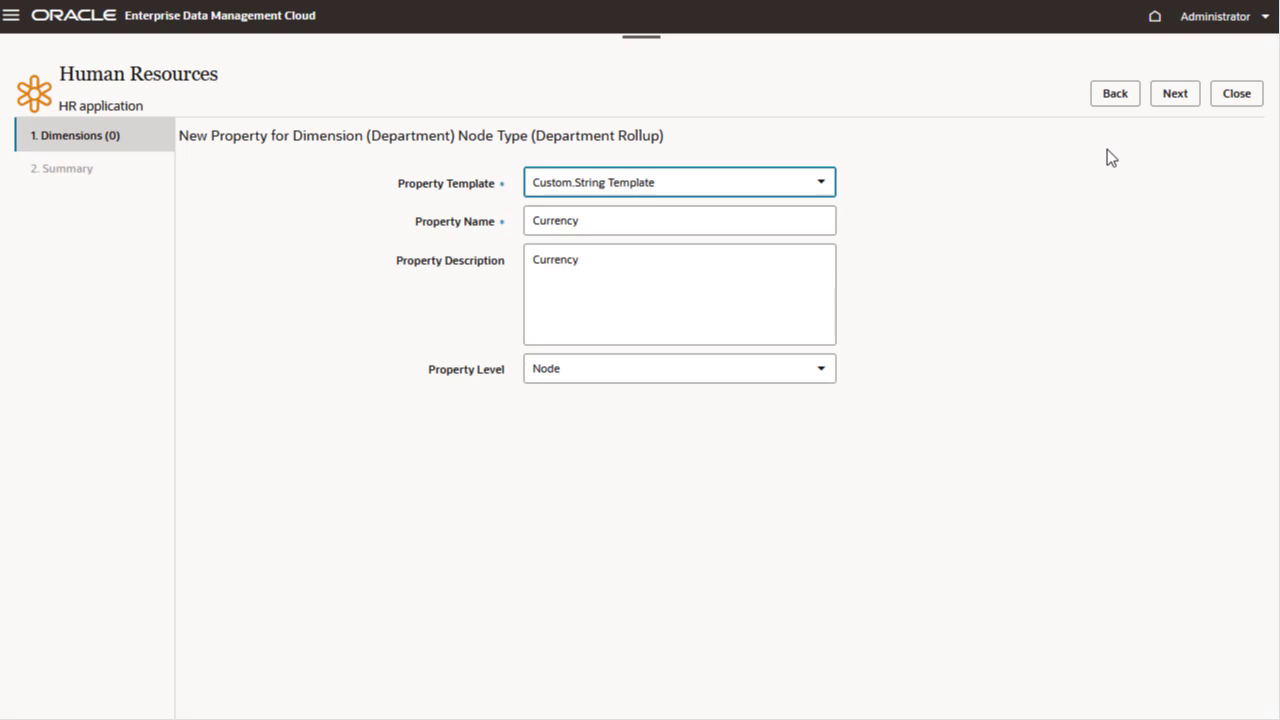
left_click(1167, 100)
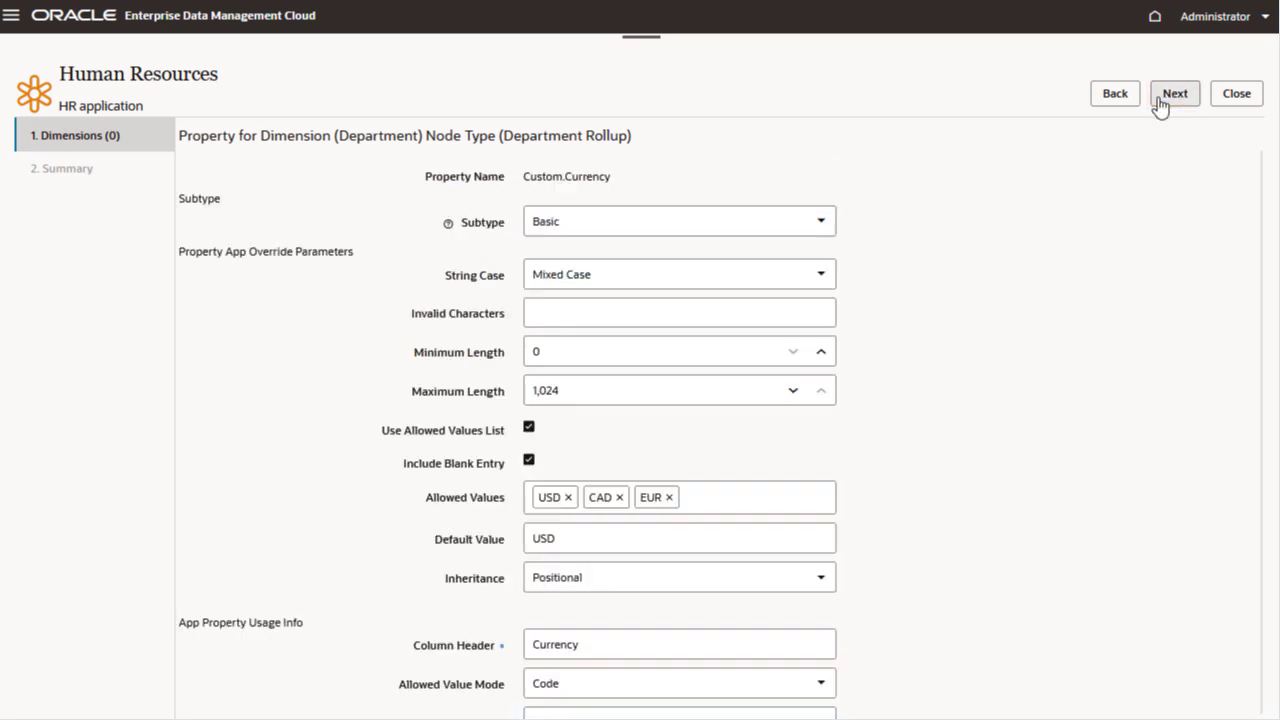
left_click(1160, 100)
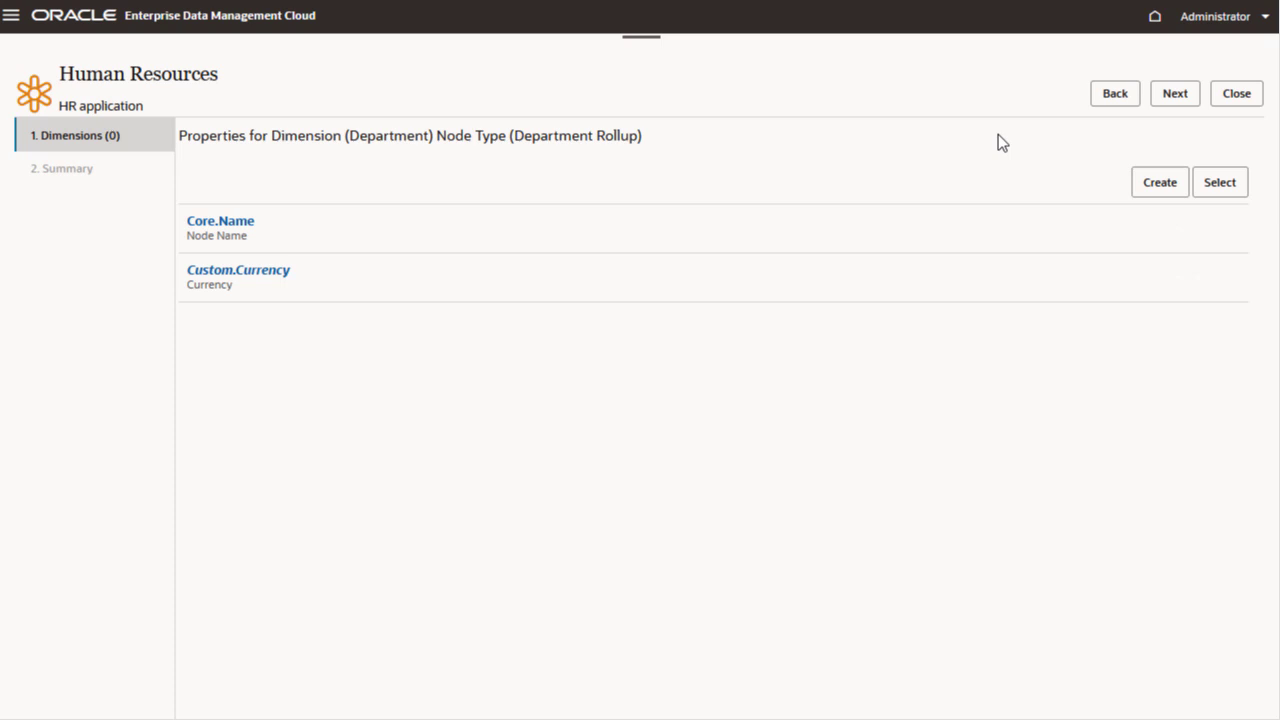
left_click(1178, 100)
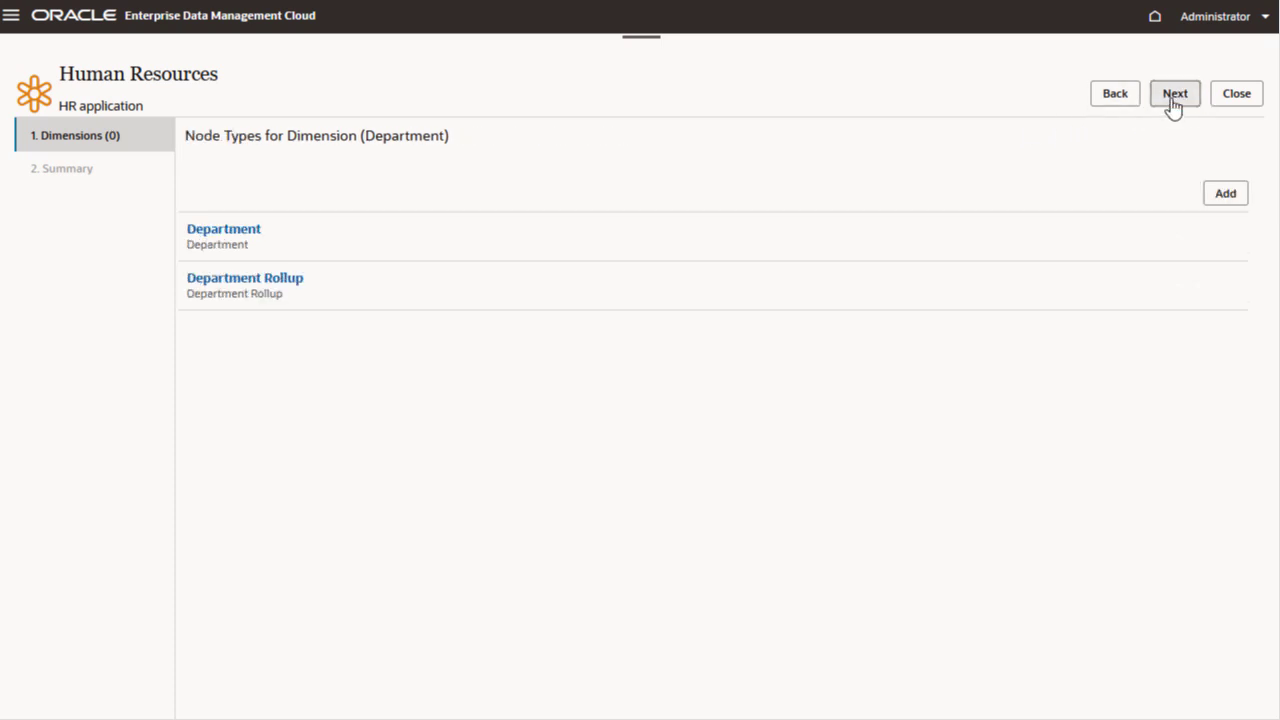
- Set the Department import and export options: top node indicator TOPNODE, and node type columns headed Node Type and Parent Node Type
left_click(1174, 100)
type("TO")
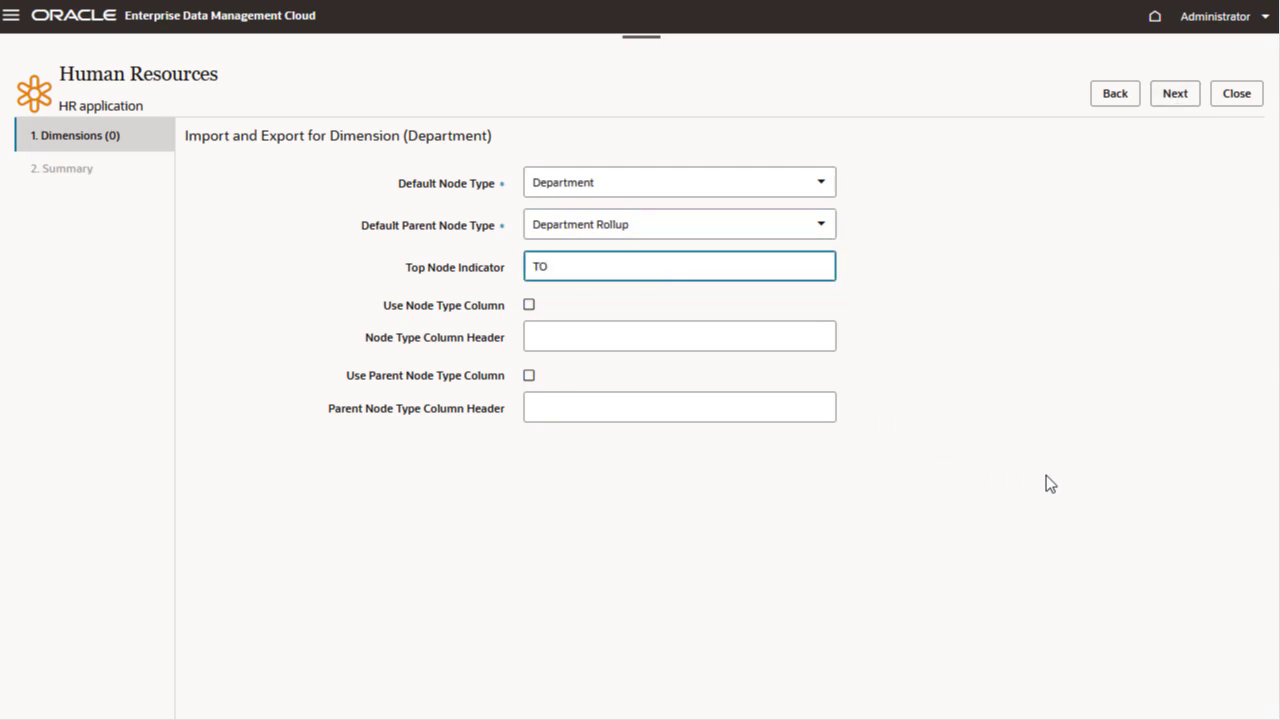
type("PNODE")
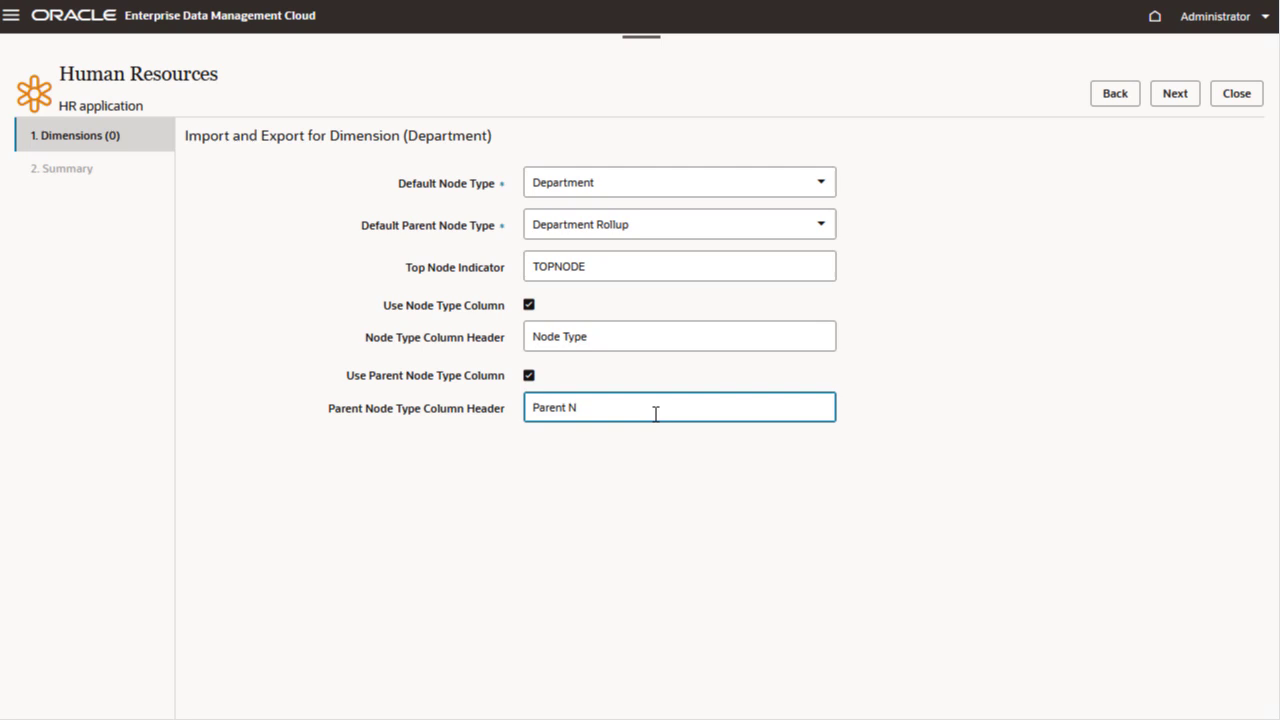
type("ode Type")
left_click(1163, 110)
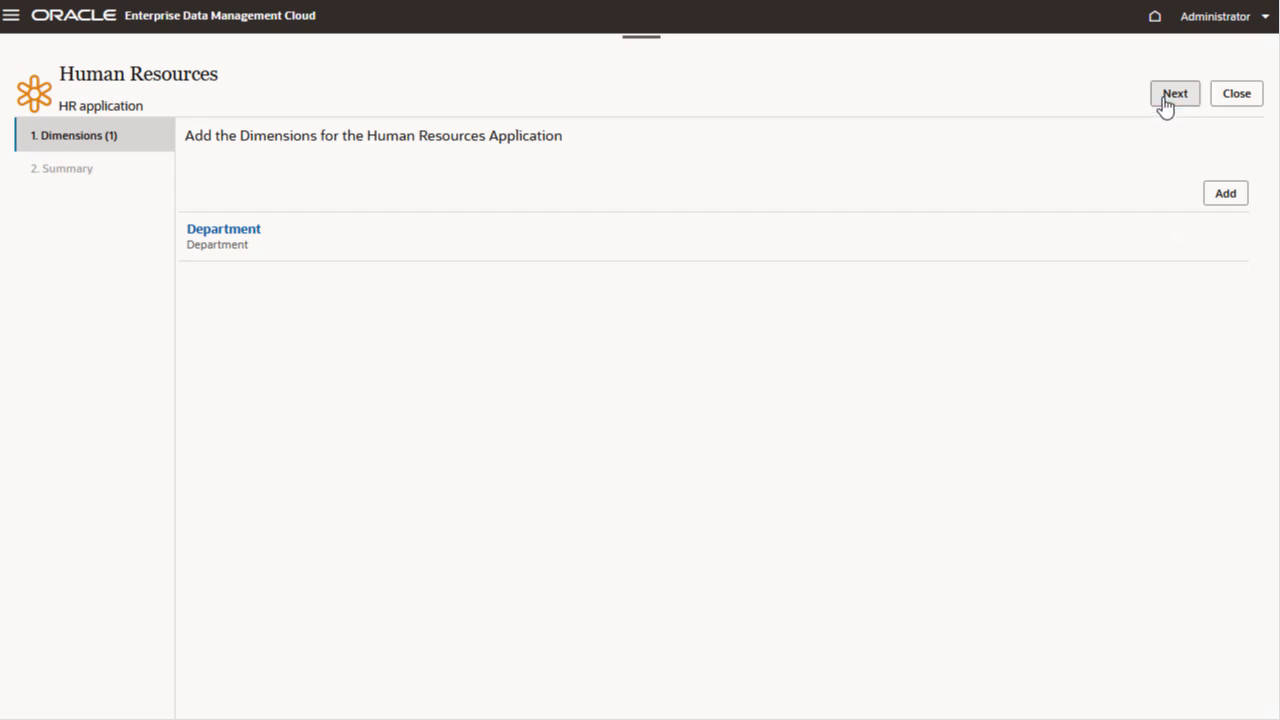
- Proceed to the registration summary and apply the Human Resources application registration
left_click(1165, 108)
left_click(1165, 105)
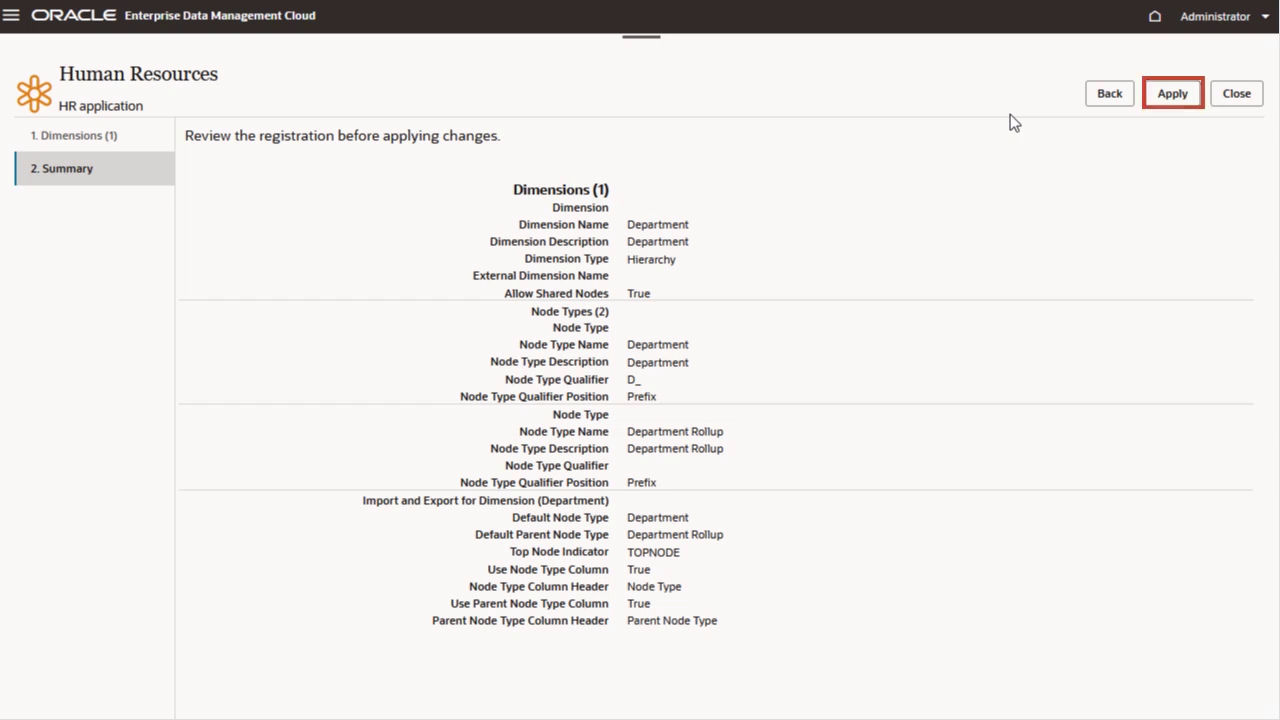
left_click(1166, 94)
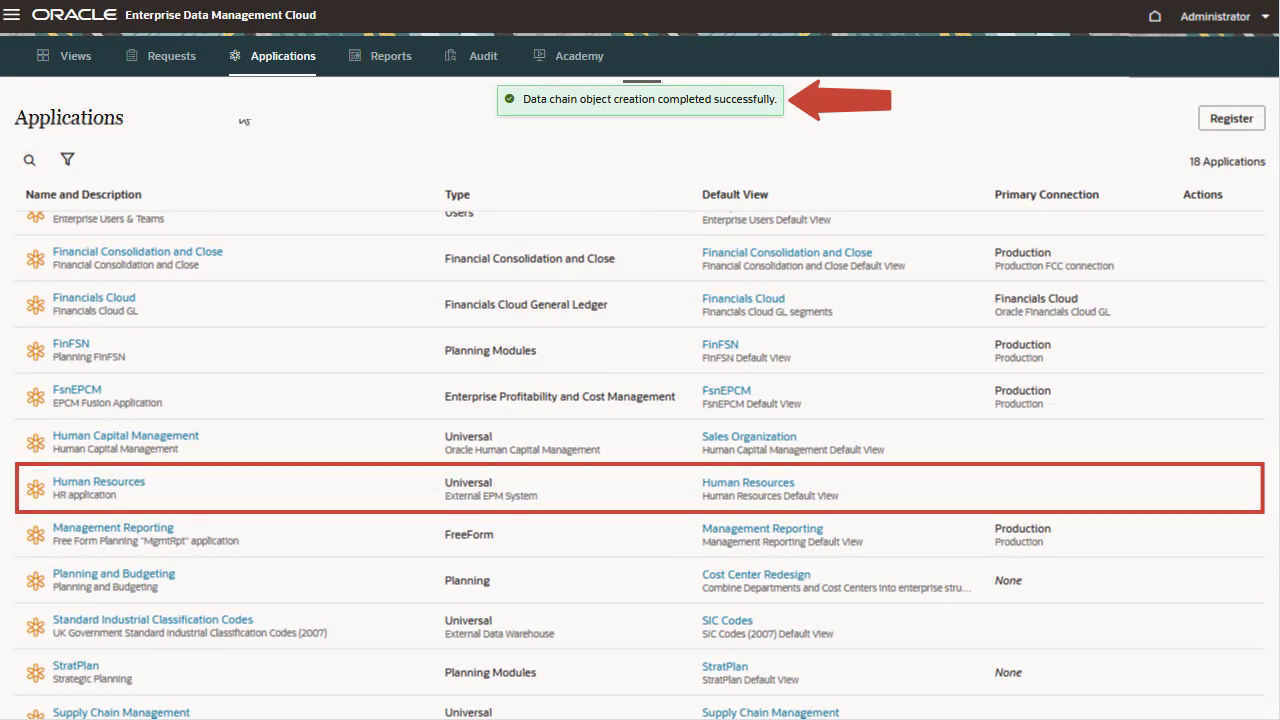
- Open the Human Resources view and inspect its Department viewpoint
left_click(70, 58)
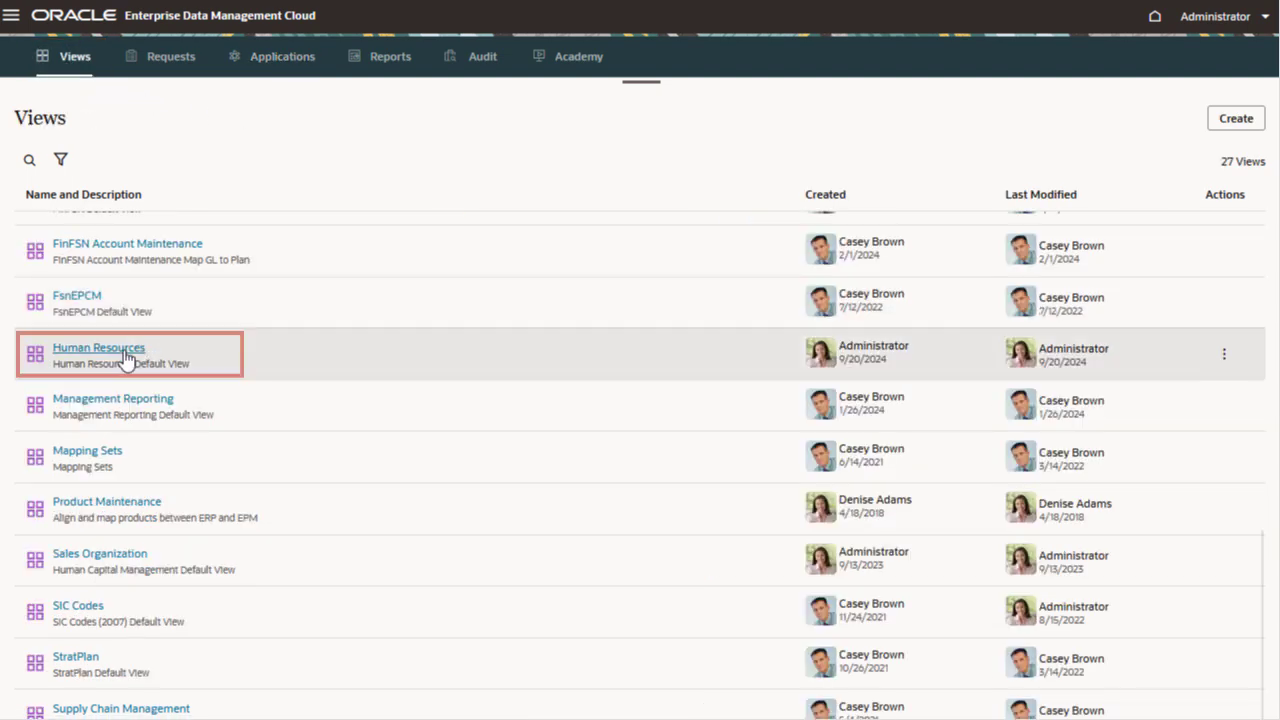
left_click(126, 356)
left_click(158, 102)
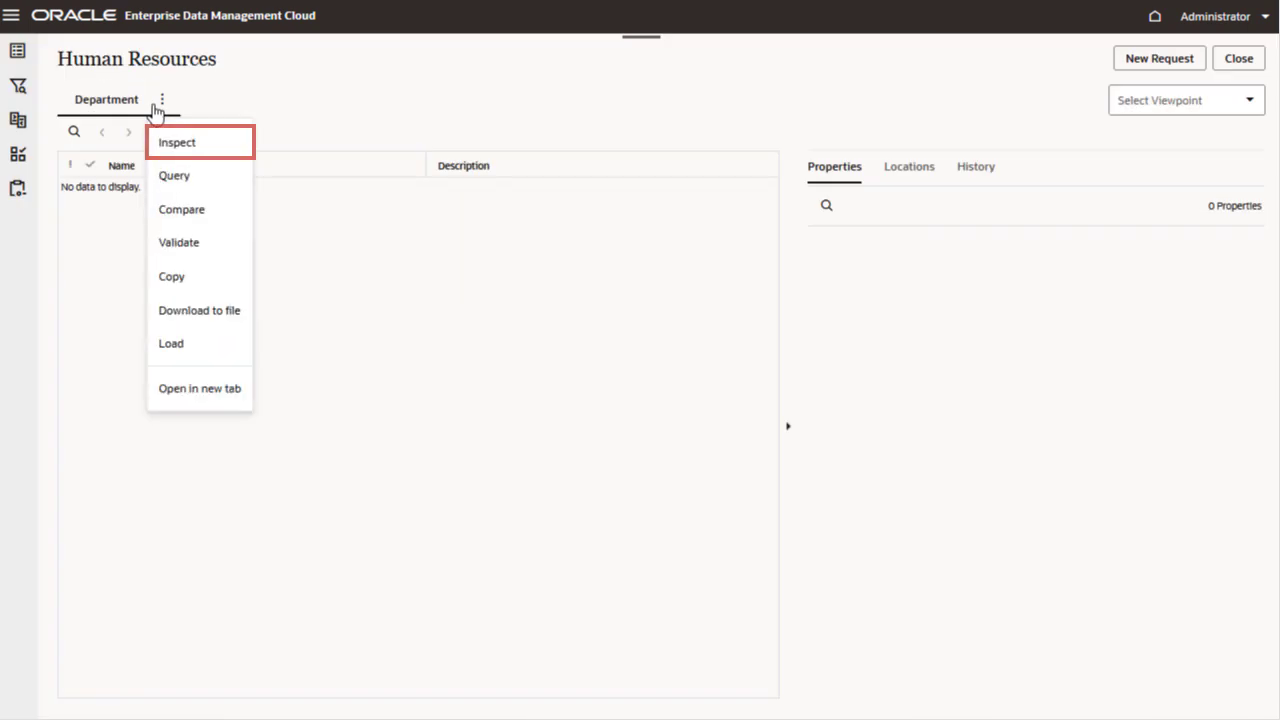
left_click(170, 140)
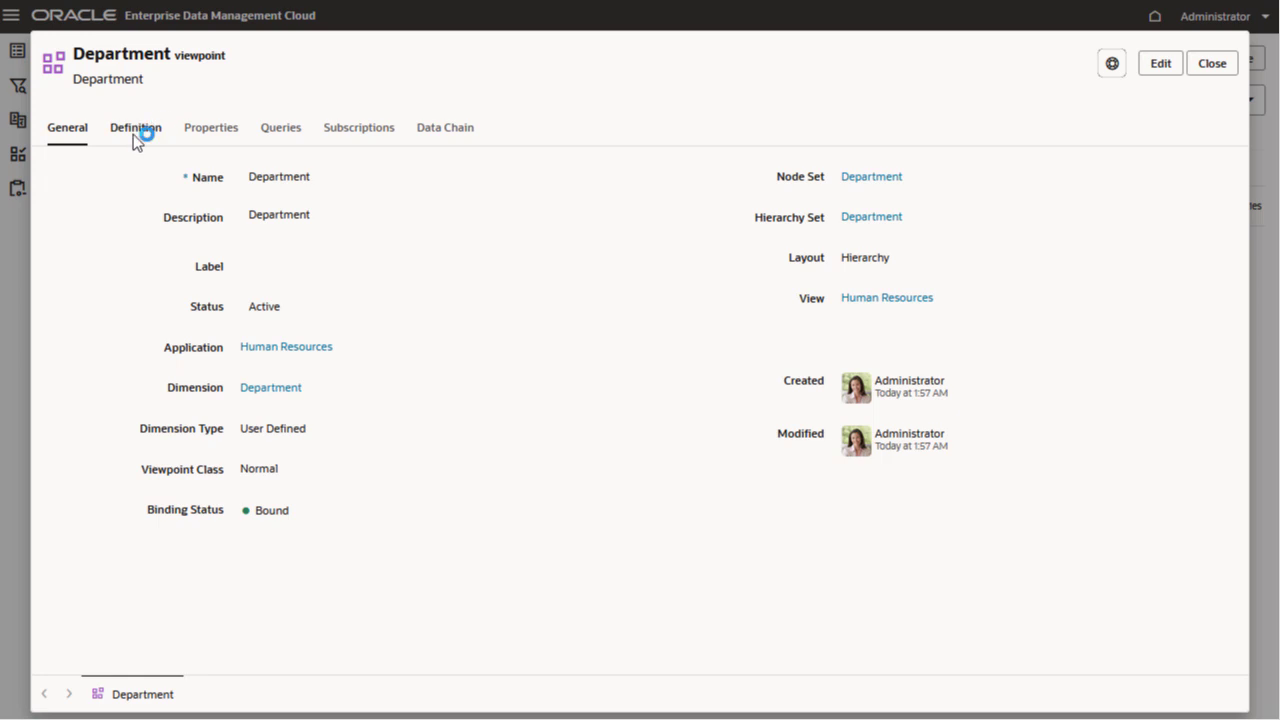
- Examine the viewpoint's definition, properties and data chain node types, hierarchy sets and node sets
left_click(134, 131)
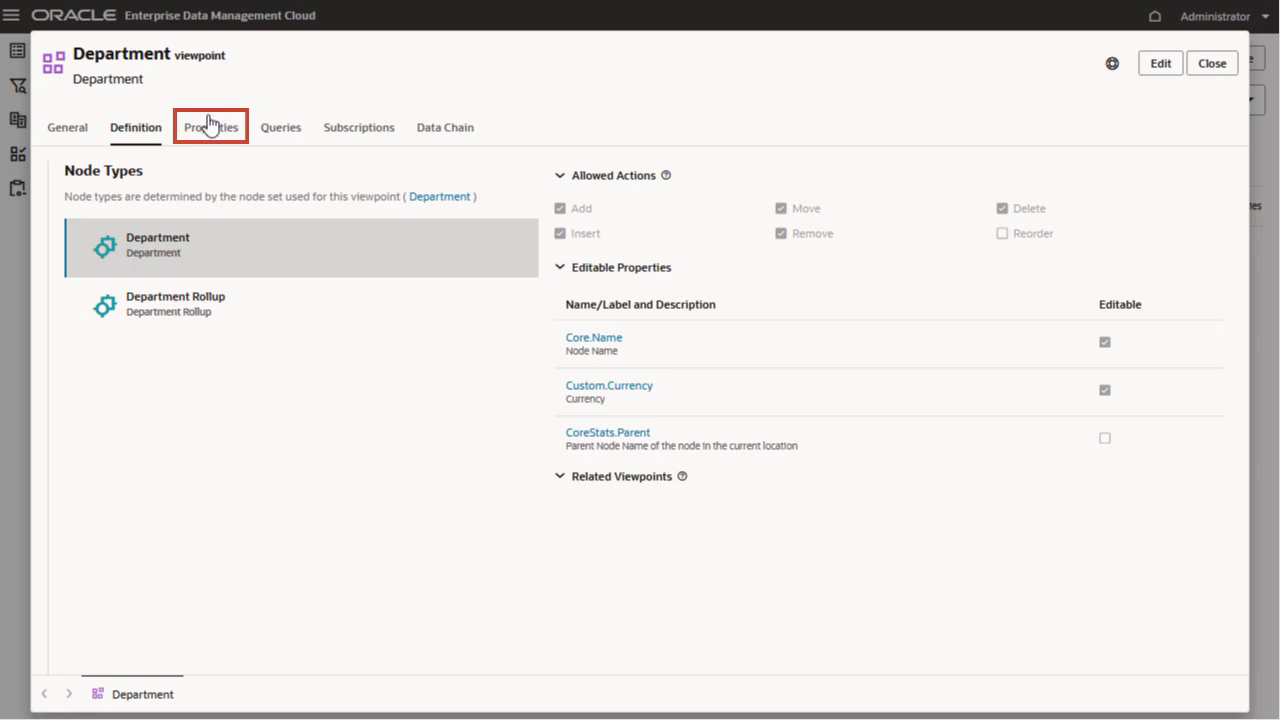
left_click(203, 129)
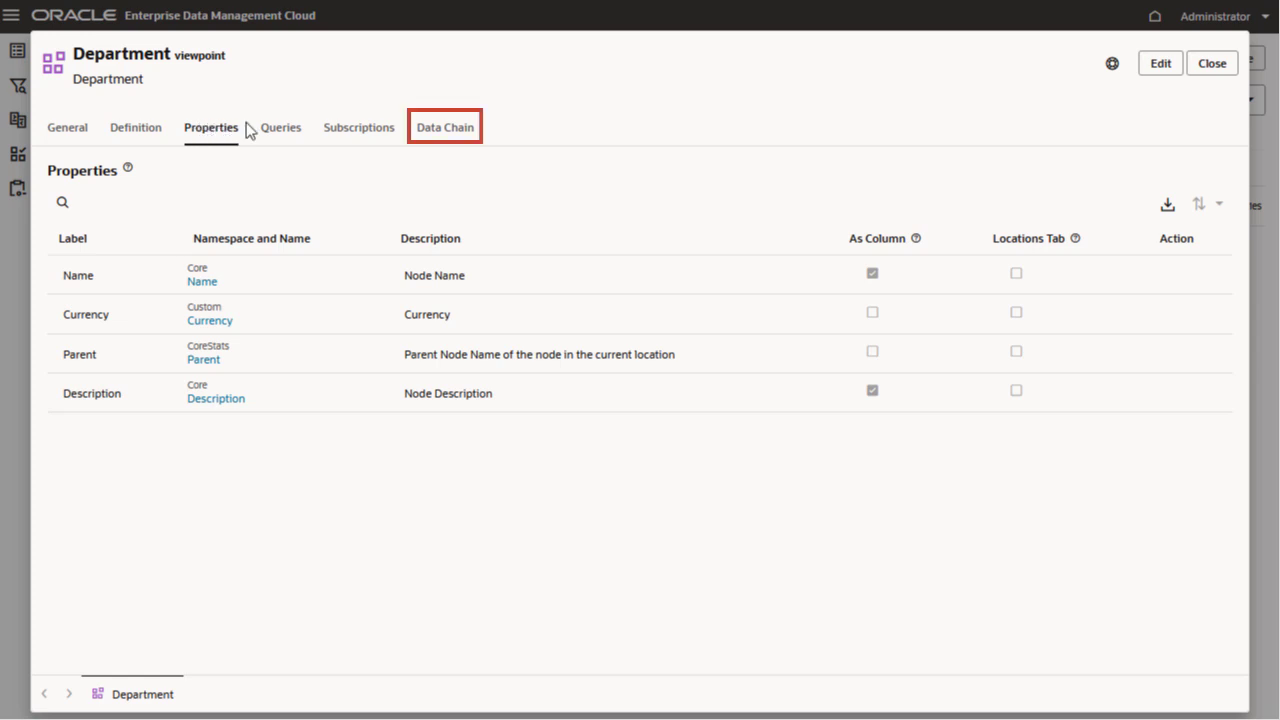
left_click(436, 129)
left_click(270, 205)
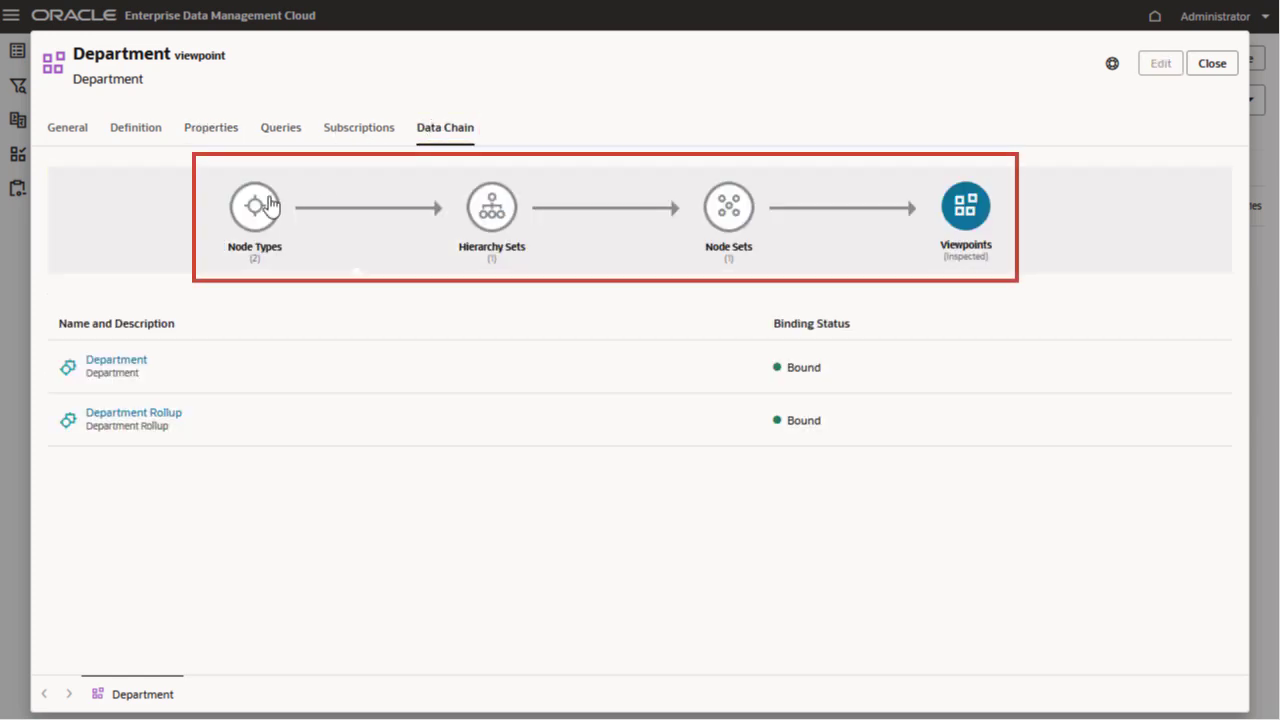
left_click(493, 222)
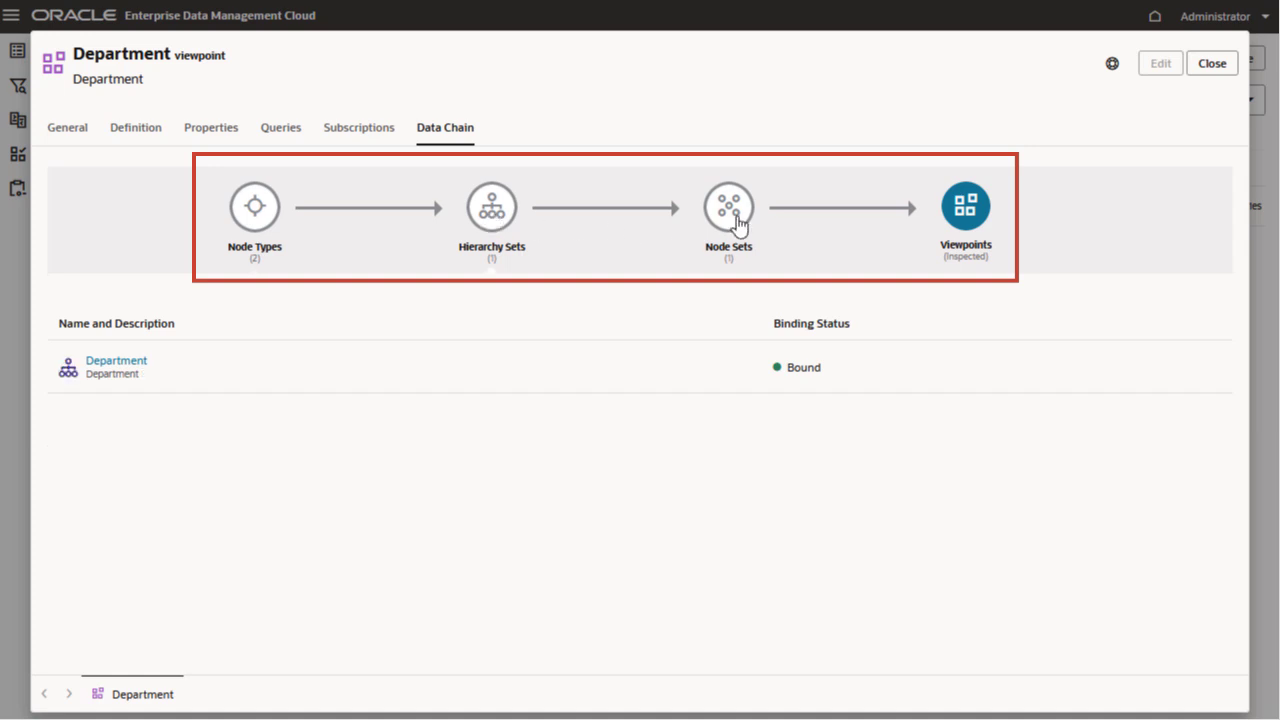
left_click(737, 221)
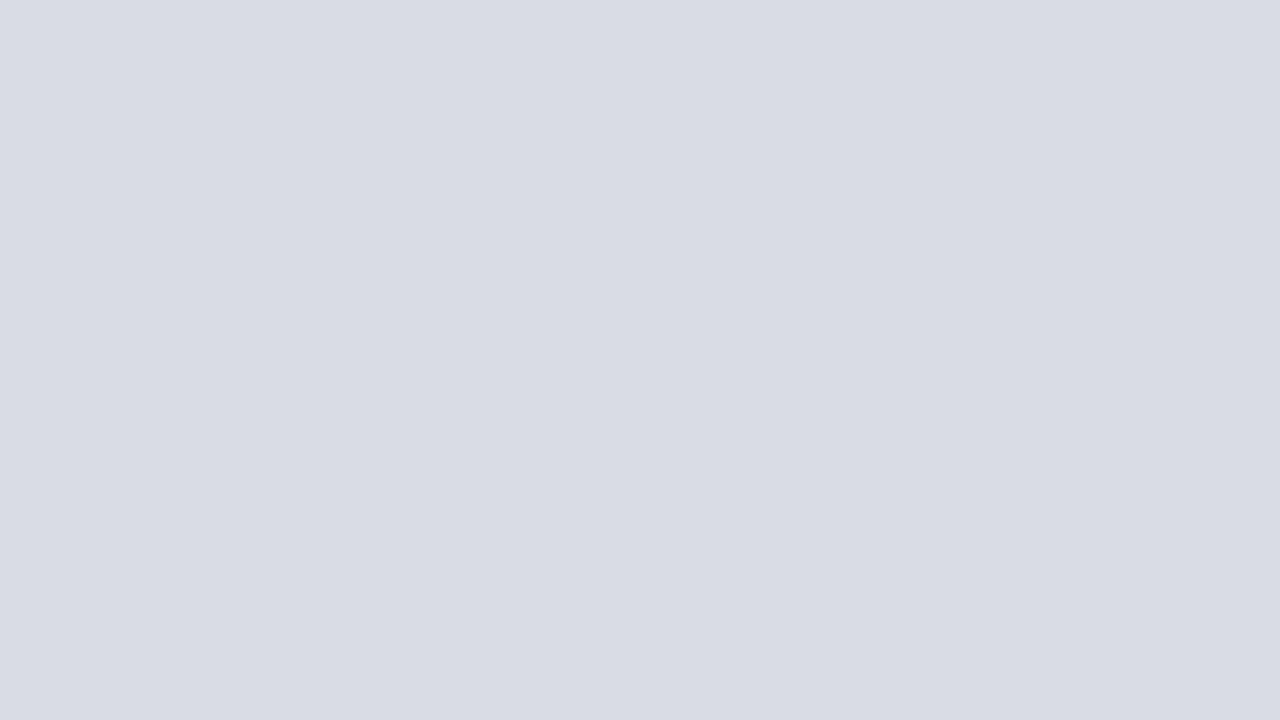